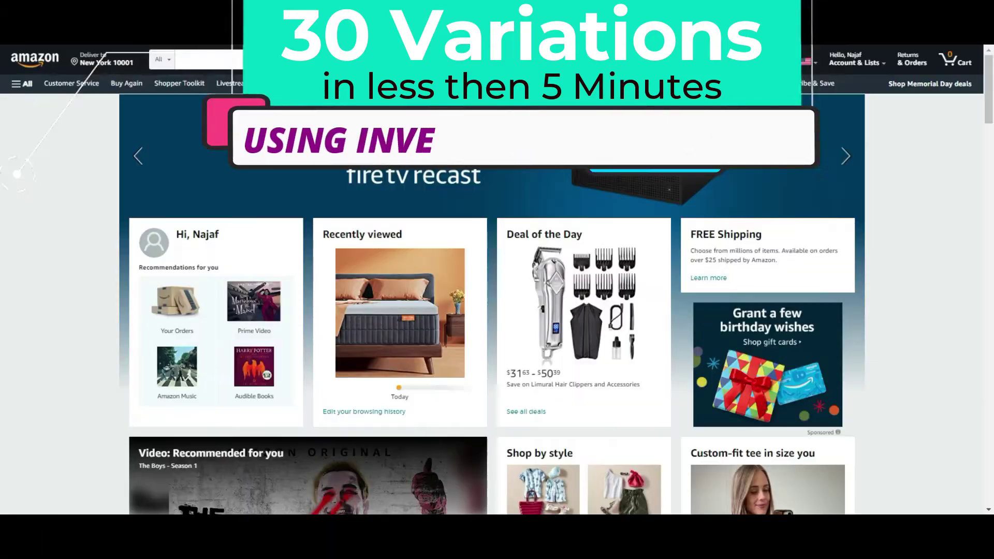
Step: Examine the colour and size variations on the lightsaber stand, oven mitt and bamboo sheet set listings
{"action": "left_click", "coordinate": [399, 312]}
{"action": "scroll", "coordinate": [605, 222], "scroll_direction": "down", "scroll_amount": 3}
{"action": "scroll", "coordinate": [605, 222], "scroll_direction": "up", "scroll_amount": 2}
{"action": "left_click", "coordinate": [515, 300]}
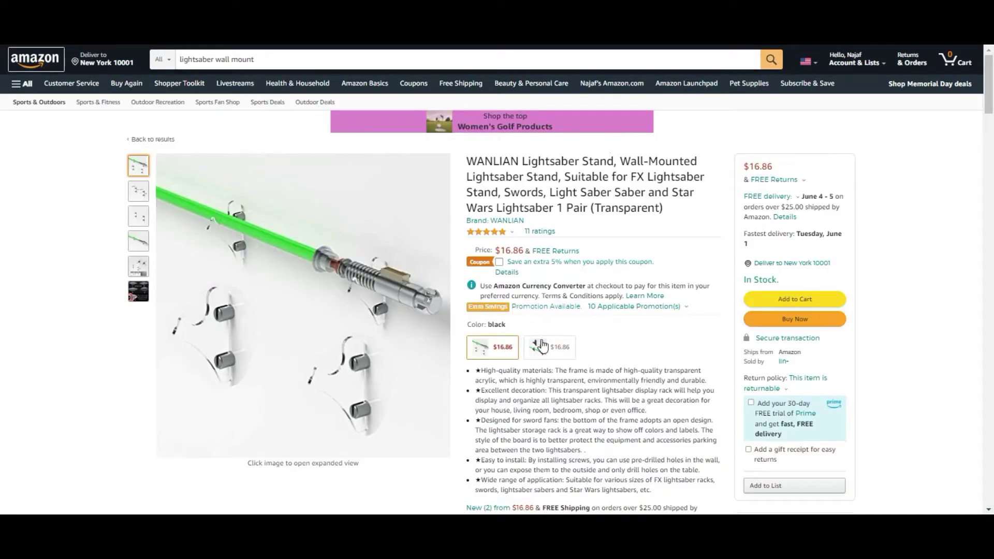
{"action": "left_click", "coordinate": [541, 346]}
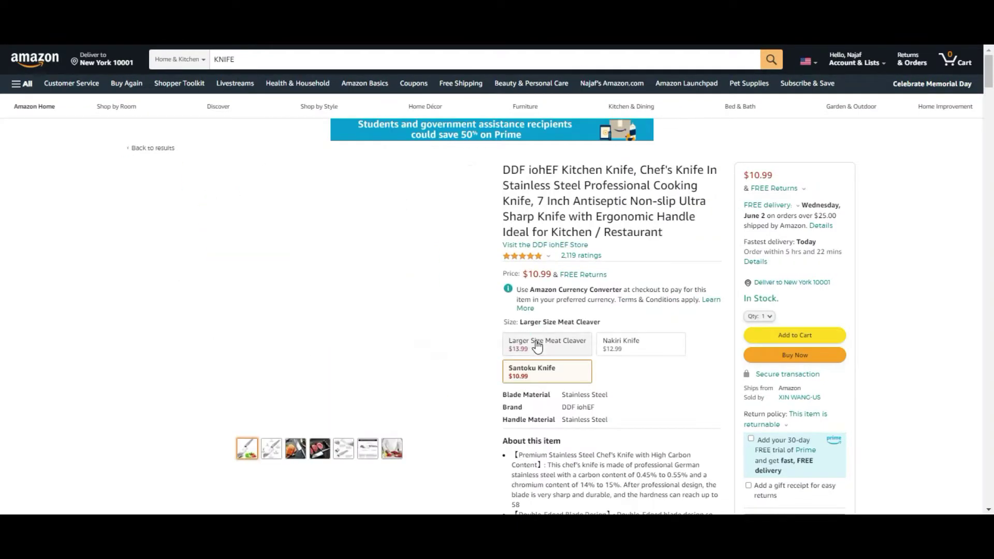
{"action": "left_click", "coordinate": [549, 342]}
{"action": "scroll", "coordinate": [620, 313], "scroll_direction": "down", "scroll_amount": 1}
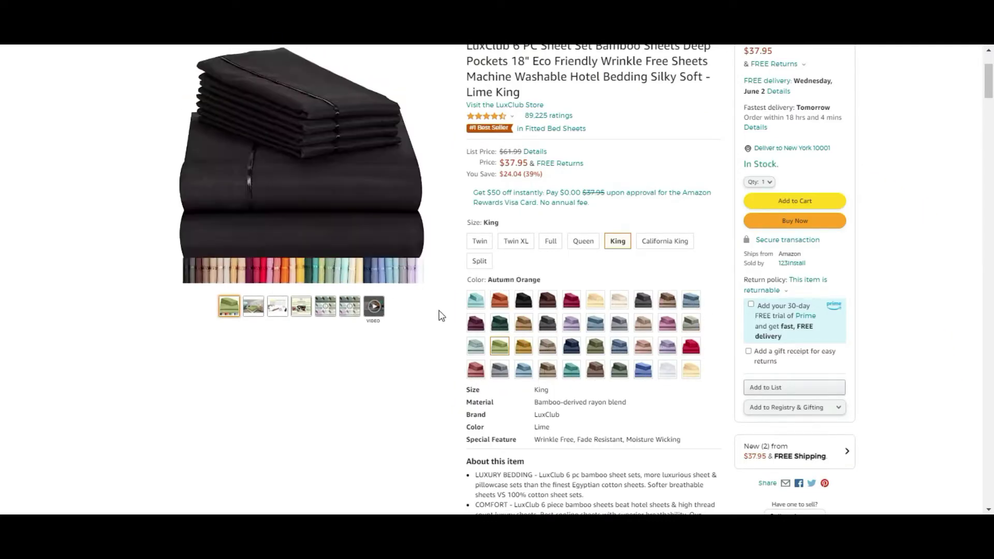
{"action": "left_click_drag", "start_coordinate": [481, 281], "coordinate": [647, 429]}
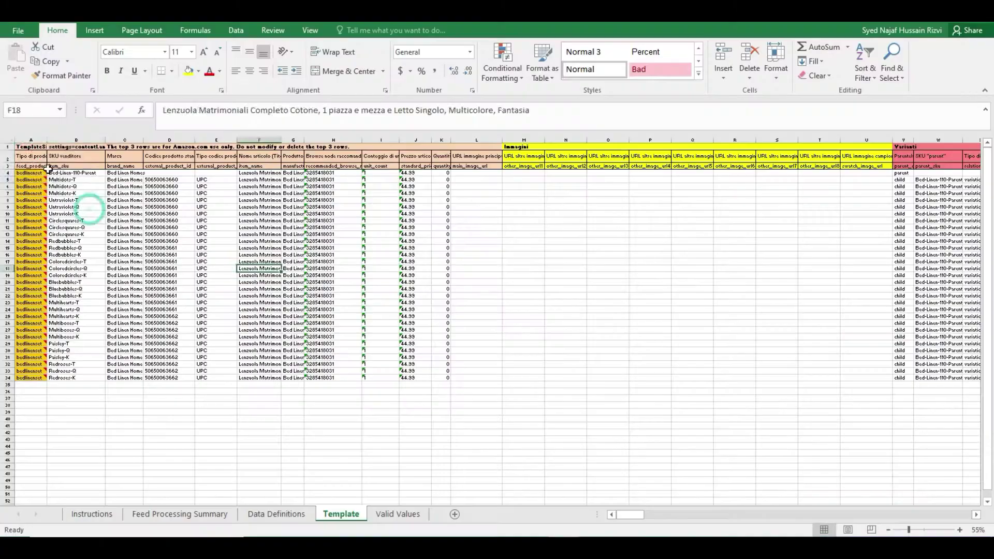
Step: Review the completed bed linen template rows and the variations of the Bed-Linen-110-Parent listing in Manage Inventory
{"action": "left_click_drag", "start_coordinate": [15, 146], "coordinate": [421, 382]}
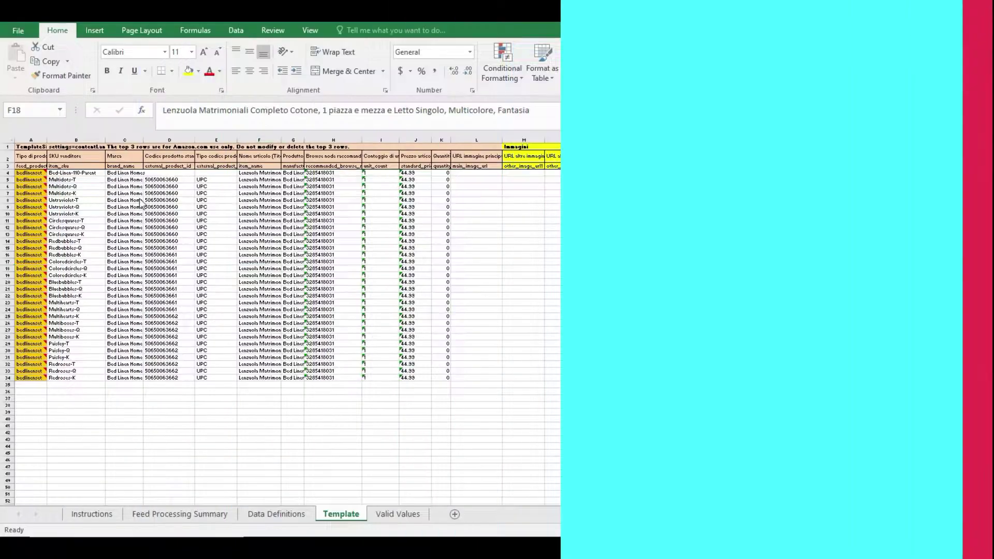
{"action": "left_click_drag", "start_coordinate": [28, 149], "coordinate": [438, 378]}
{"action": "left_click_drag", "start_coordinate": [629, 514], "coordinate": [739, 521]}
{"action": "left_click_drag", "start_coordinate": [796, 512], "coordinate": [613, 514]}
{"action": "scroll", "coordinate": [58, 187], "scroll_direction": "up", "scroll_amount": 11, "text": "ctrl"}
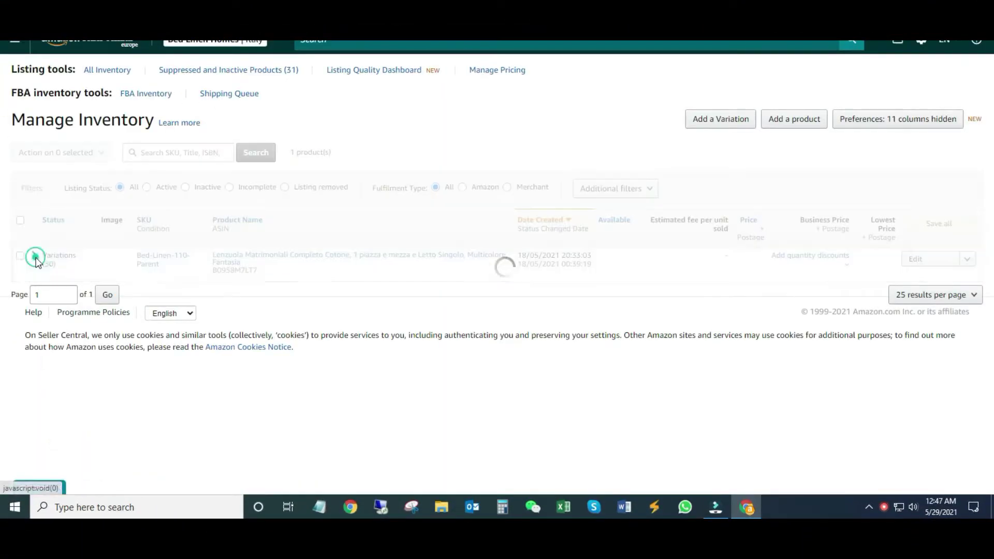
{"action": "scroll", "coordinate": [329, 284], "scroll_direction": "down", "scroll_amount": 10}
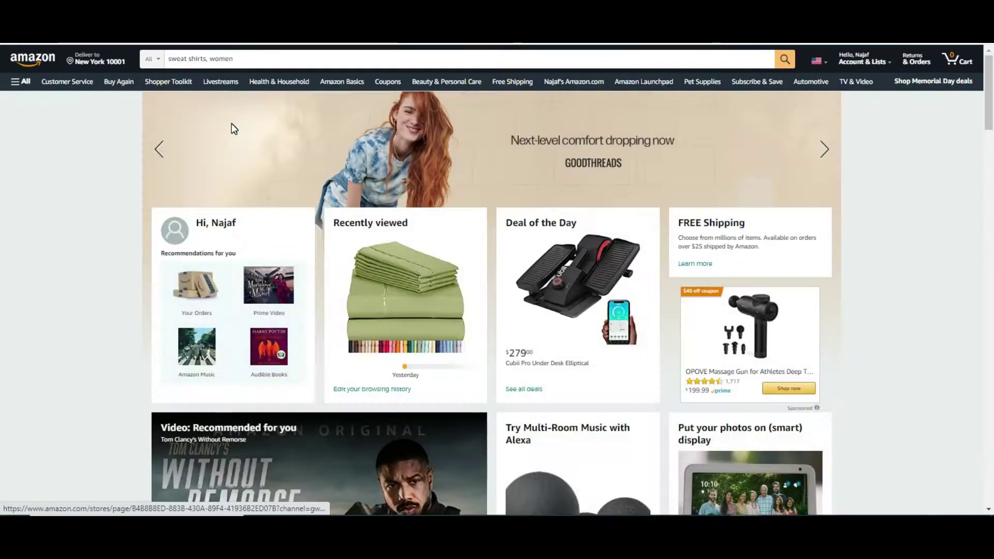
Step: Search Amazon for "sweat shirts, women" and browse the product results
{"action": "scroll", "coordinate": [632, 233], "scroll_direction": "down", "scroll_amount": 10}
{"action": "scroll", "coordinate": [698, 253], "scroll_direction": "up", "scroll_amount": 10}
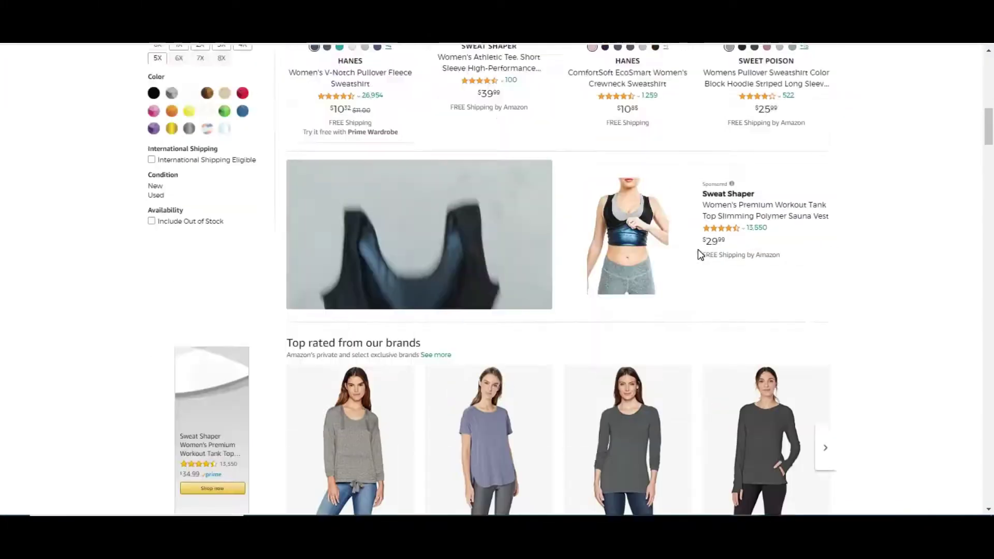
{"action": "left_click", "coordinate": [613, 330]}
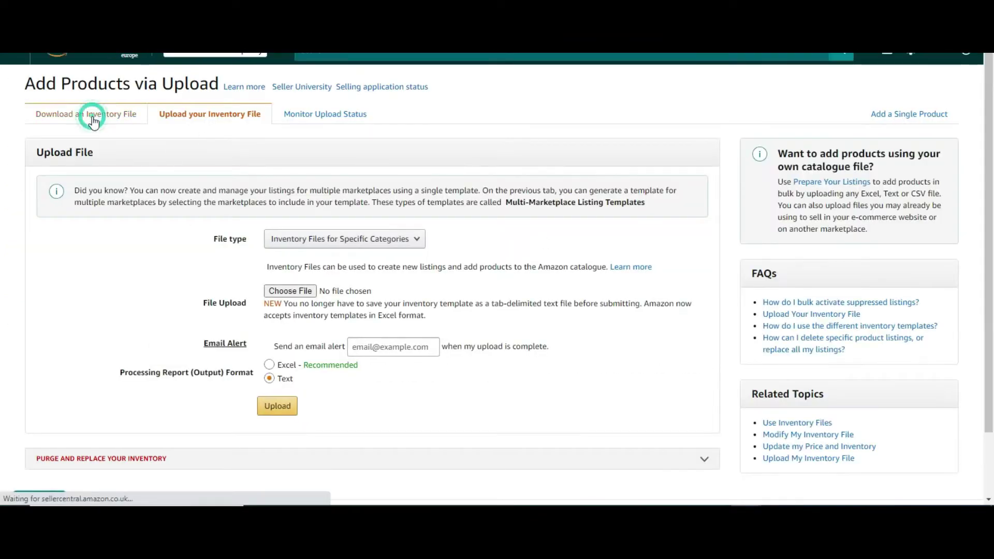
Step: Search the inventory file product types for "bedsheet" in Seller Central and choose the Advanced template mode
{"action": "scroll", "coordinate": [92, 123], "scroll_direction": "down", "scroll_amount": 4}
{"action": "left_click", "coordinate": [143, 158]}
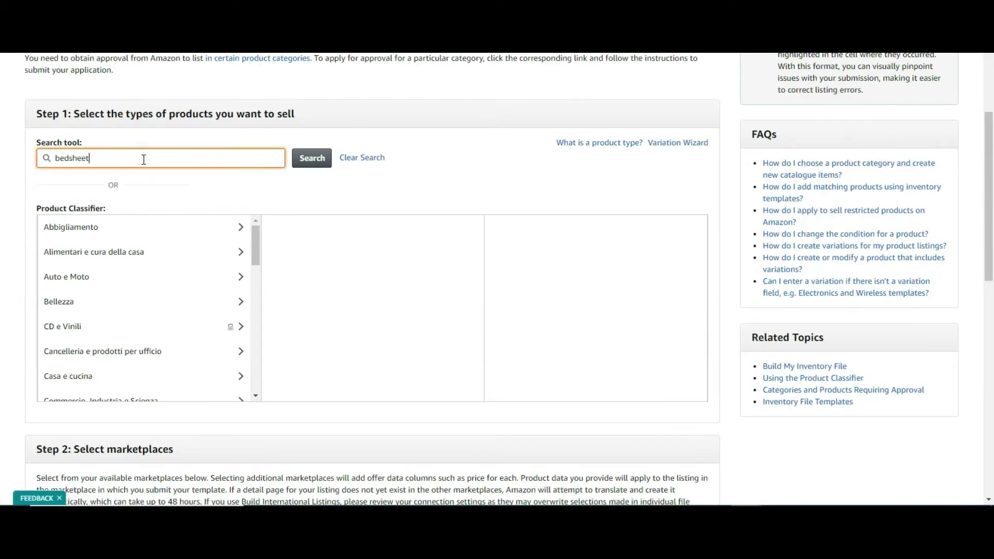
{"action": "left_click", "coordinate": [311, 157]}
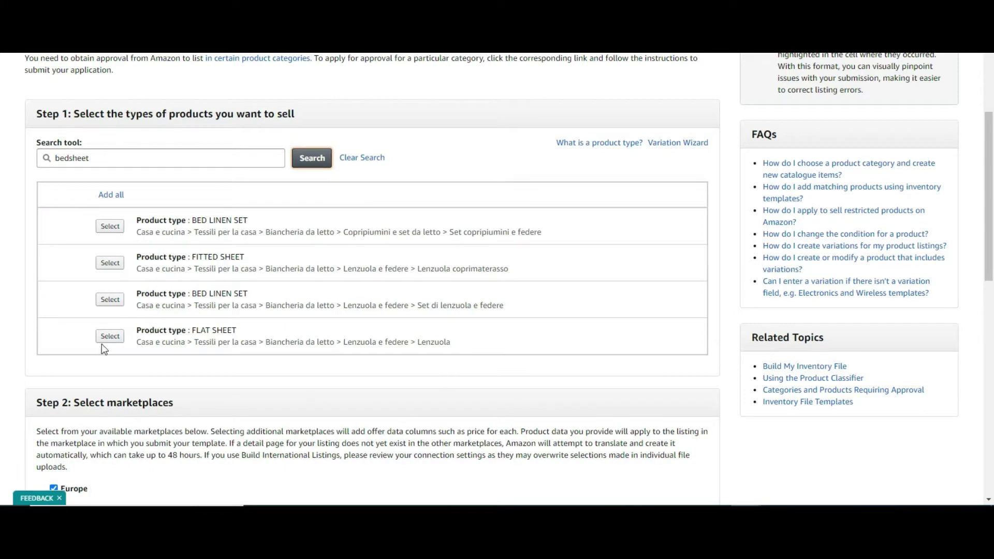
{"action": "scroll", "coordinate": [490, 343], "scroll_direction": "down", "scroll_amount": 11}
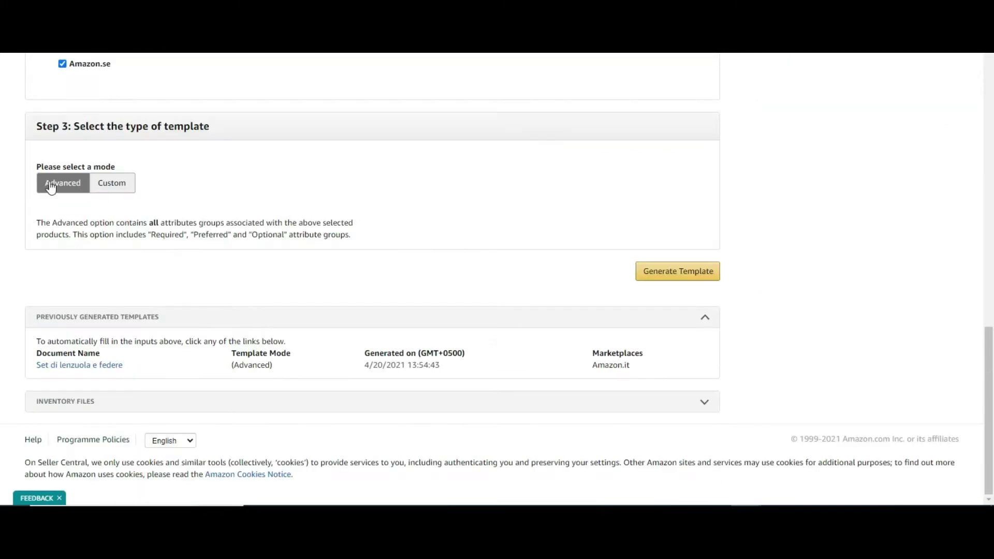
{"action": "left_click", "coordinate": [106, 184]}
{"action": "left_click", "coordinate": [68, 183]}
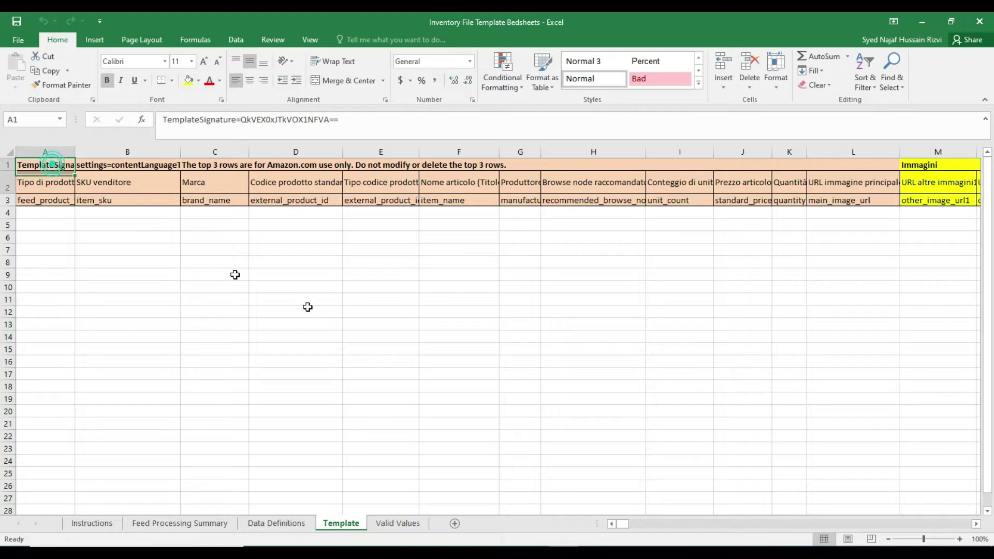
Step: Examine the Template sheet's column headers, from the required fields through images, variants, discovery and dimension attributes
{"action": "left_click_drag", "start_coordinate": [52, 163], "coordinate": [854, 438]}
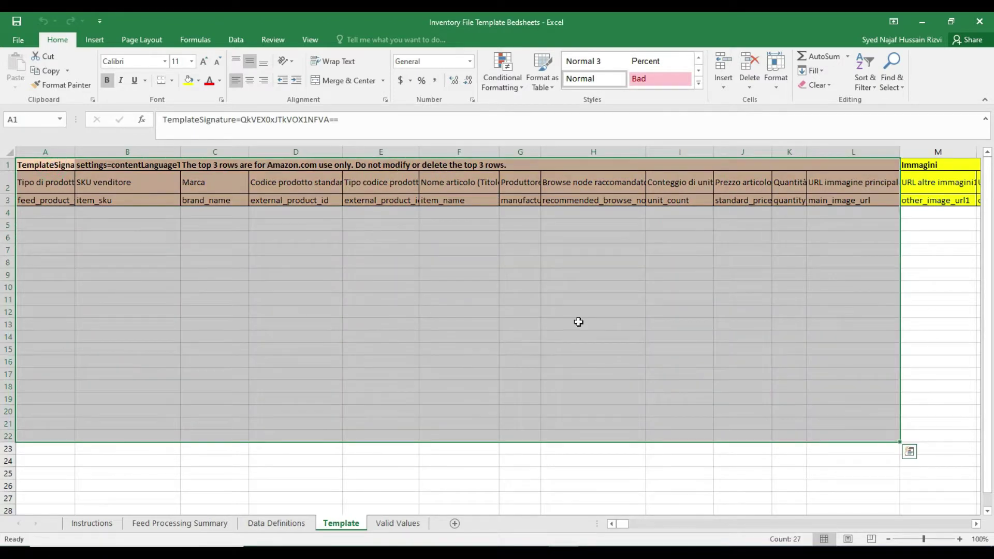
{"action": "left_click", "coordinate": [344, 242]}
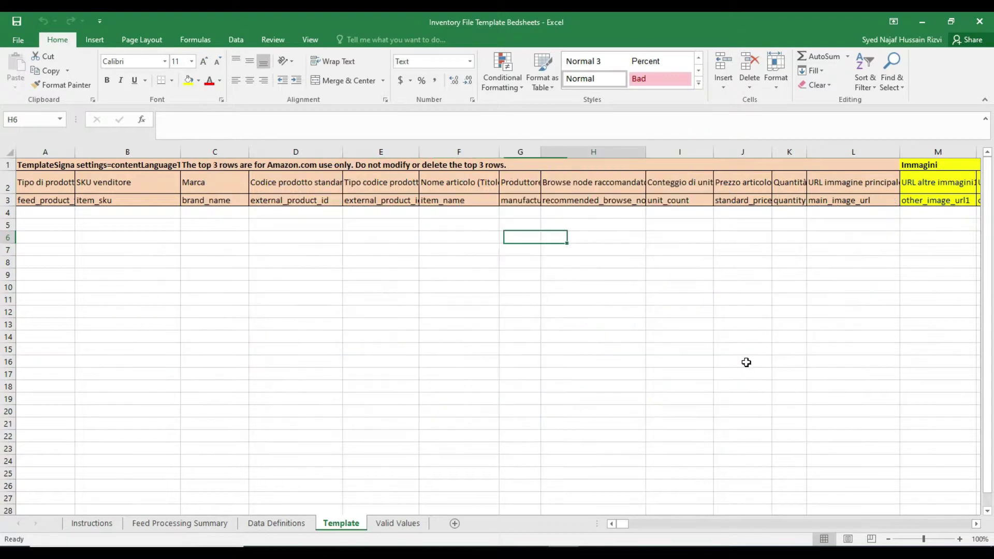
{"action": "key", "text": "Right"}
{"action": "key", "text": "Right"}
{"action": "key", "text": "Right"}
{"action": "key", "text": "Right"}
{"action": "key", "text": "Right"}
{"action": "key", "text": "Right"}
{"action": "key", "text": "Right"}
{"action": "key", "text": "Right"}
{"action": "key", "text": "Right"}
{"action": "key", "text": "Right"}
{"action": "key", "text": "Right"}
{"action": "key", "text": "Right"}
{"action": "key", "text": "Right"}
{"action": "key", "text": "Right"}
{"action": "key", "text": "Right"}
{"action": "key", "text": "Right"}
{"action": "key", "text": "Right"}
{"action": "key", "text": "Right"}
{"action": "key", "text": "Right"}
{"action": "key", "text": "Right"}
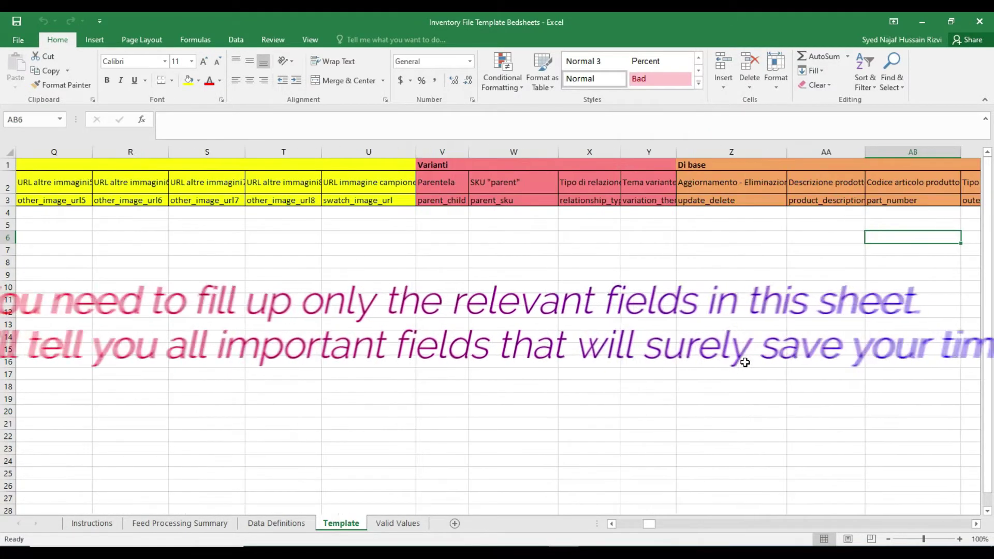
{"action": "key", "text": "Right"}
{"action": "key", "text": "Right"}
{"action": "key", "text": "Right"}
{"action": "key", "text": "Right"}
{"action": "key", "text": "Right"}
{"action": "key", "text": "Right"}
{"action": "key", "text": "Right"}
{"action": "key", "text": "Right"}
{"action": "key", "text": "Right"}
{"action": "key", "text": "Right"}
{"action": "key", "text": "Right"}
{"action": "key", "text": "Right"}
{"action": "key", "text": "Right"}
{"action": "key", "text": "Right"}
{"action": "key", "text": "Right"}
{"action": "key", "text": "Right"}
{"action": "key", "text": "Right"}
{"action": "key", "text": "Right"}
{"action": "key", "text": "Right"}
{"action": "key", "text": "Right"}
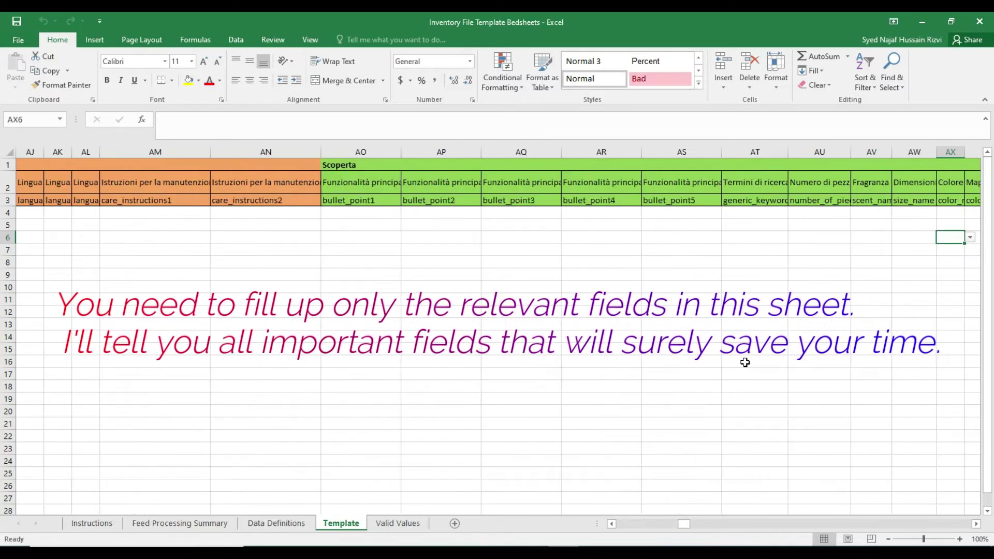
{"action": "key", "text": "Right"}
{"action": "key", "text": "Right"}
{"action": "key", "text": "Right"}
{"action": "key", "text": "Right"}
{"action": "key", "text": "Right"}
{"action": "key", "text": "Right"}
{"action": "key", "text": "Right"}
{"action": "key", "text": "Right"}
{"action": "key", "text": "Right"}
{"action": "key", "text": "Right"}
{"action": "key", "text": "Right"}
{"action": "key", "text": "Right"}
{"action": "key", "text": "Right"}
{"action": "key", "text": "Right"}
{"action": "key", "text": "Right"}
{"action": "key", "text": "Right"}
{"action": "key", "text": "Right"}
{"action": "key", "text": "Right"}
{"action": "key", "text": "Right"}
{"action": "key", "text": "Right"}
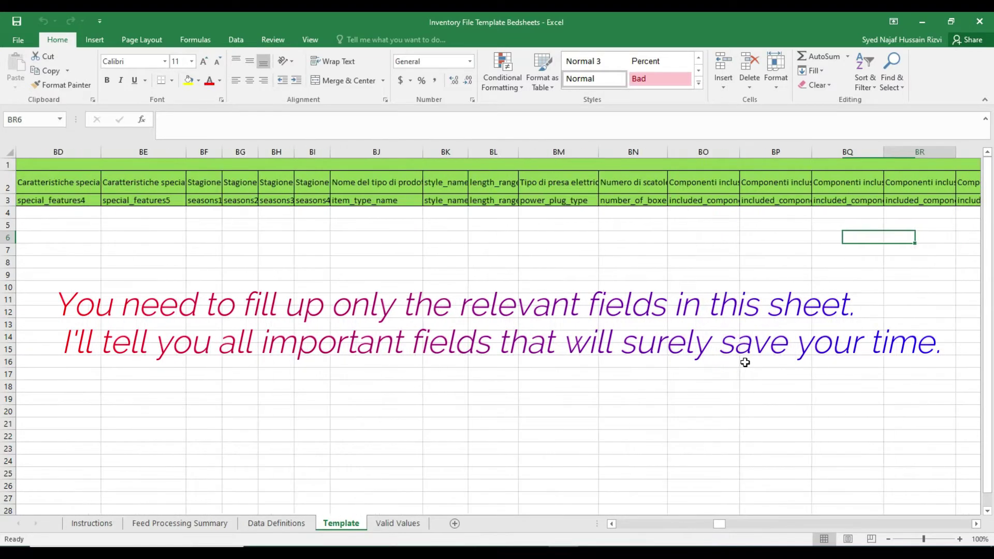
{"action": "key", "text": "Right"}
{"action": "key", "text": "Right"}
{"action": "key", "text": "Right"}
{"action": "key", "text": "Right"}
{"action": "key", "text": "Right"}
{"action": "key", "text": "Right"}
{"action": "key", "text": "Right"}
{"action": "key", "text": "Right"}
{"action": "key", "text": "Right"}
{"action": "key", "text": "Right"}
{"action": "key", "text": "Right"}
{"action": "key", "text": "Right"}
{"action": "key", "text": "Right"}
{"action": "key", "text": "Right"}
{"action": "key", "text": "Right"}
{"action": "key", "text": "Right"}
{"action": "key", "text": "Right"}
{"action": "key", "text": "Right"}
{"action": "key", "text": "Right"}
{"action": "key", "text": "Right"}
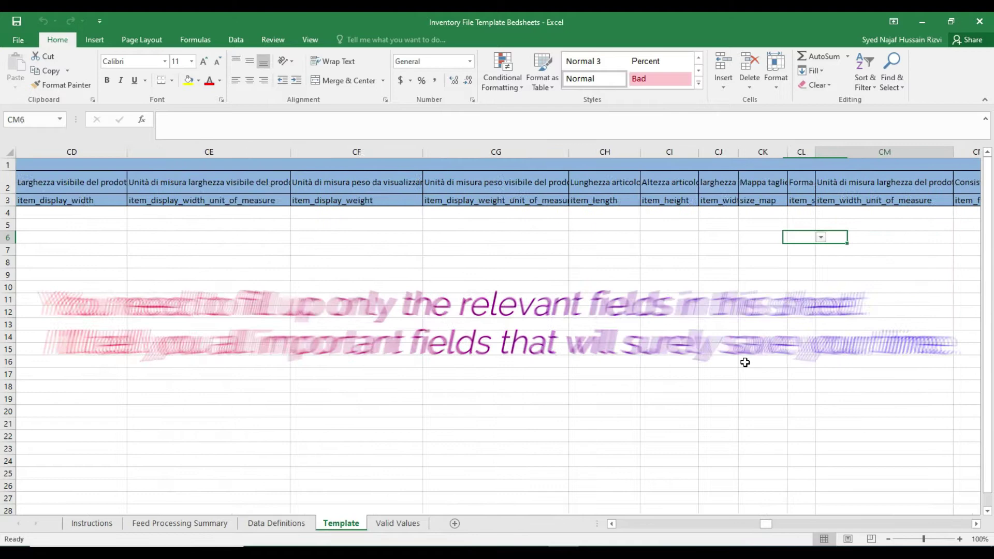
{"action": "key", "text": "Right"}
{"action": "key", "text": "Right"}
{"action": "key", "text": "Right"}
{"action": "key", "text": "Right"}
{"action": "key", "text": "Right"}
{"action": "key", "text": "Right"}
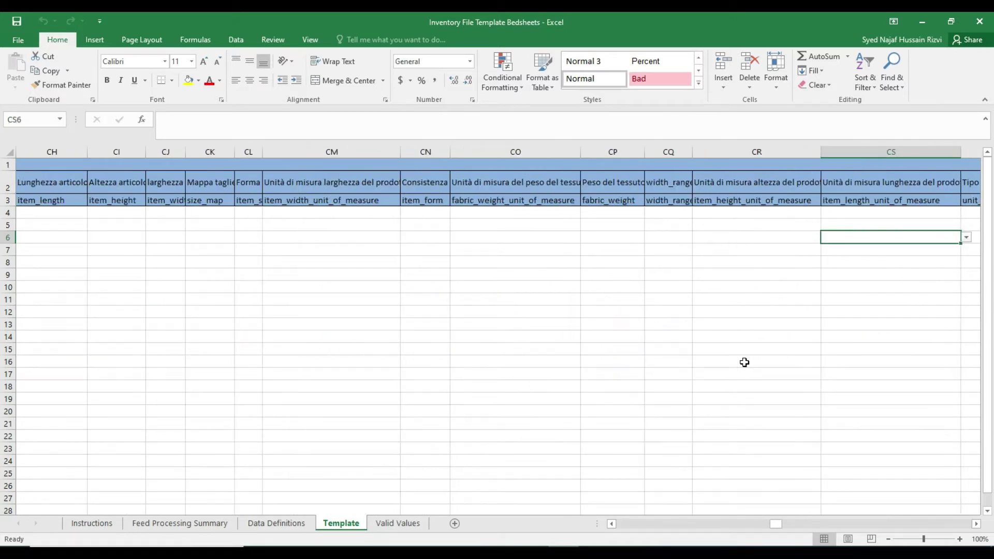
{"action": "key", "text": "ctrl+Home"}
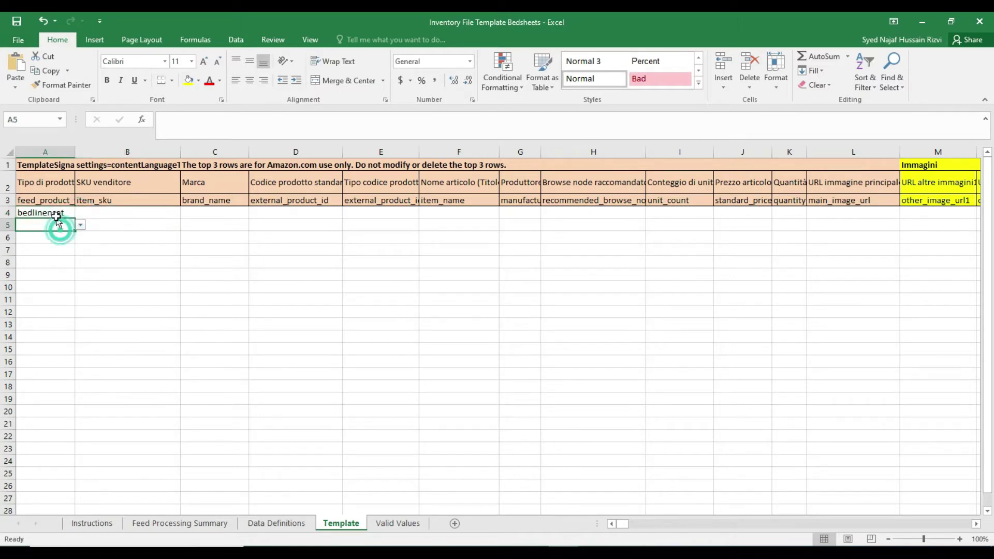
Step: Fill the feed product type bedlinenset down column A from row 5 to row 34
{"action": "left_click_drag", "start_coordinate": [54, 335], "coordinate": [46, 488]}
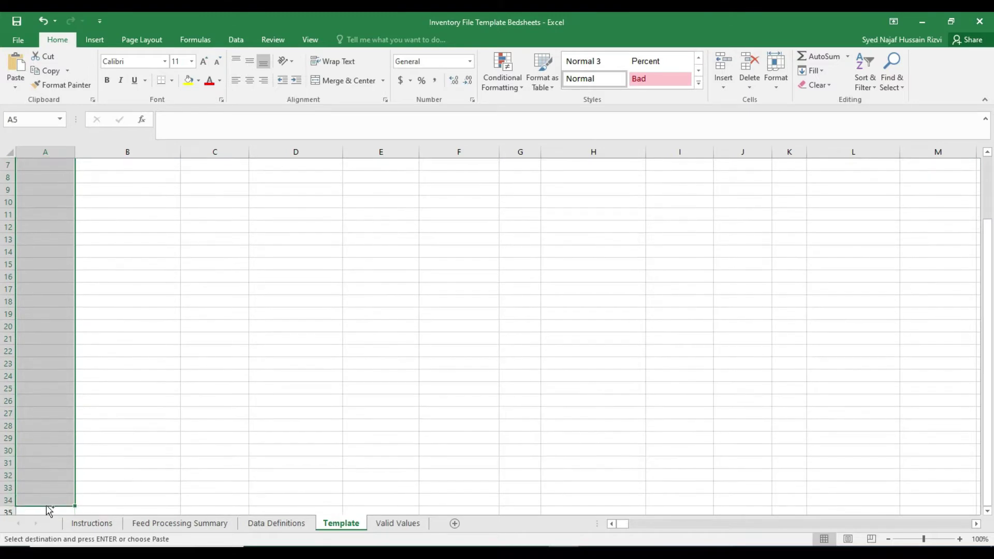
{"action": "key", "text": "ctrl+v"}
{"action": "scroll", "coordinate": [72, 476], "scroll_direction": "up", "scroll_amount": 2}
Step: Enter Bedsheet_Parent as the item SKU in the first product row, B4
{"action": "left_click", "coordinate": [109, 211]}
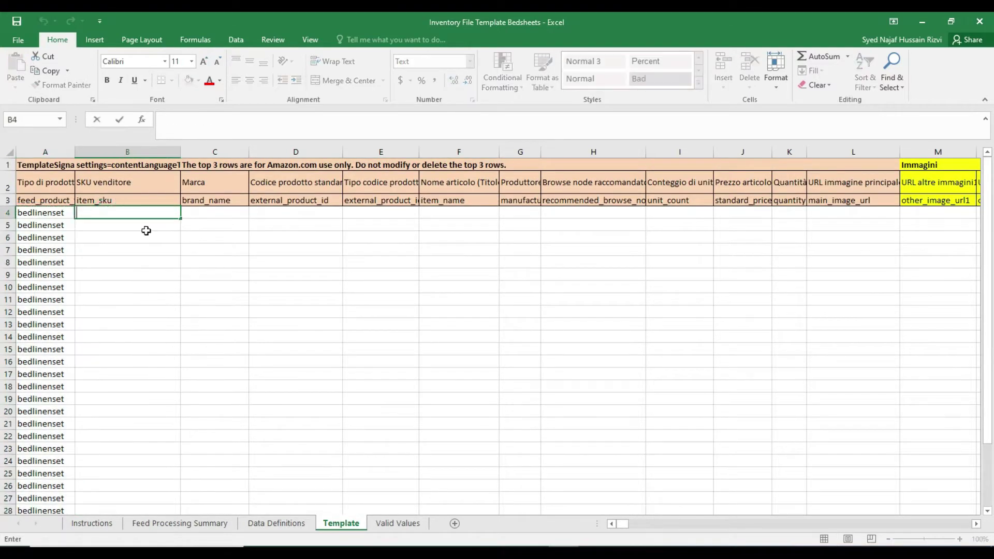
{"action": "scroll", "coordinate": [233, 261], "scroll_direction": "down", "scroll_amount": 1}
{"action": "scroll", "coordinate": [102, 244], "scroll_direction": "up", "scroll_amount": 1}
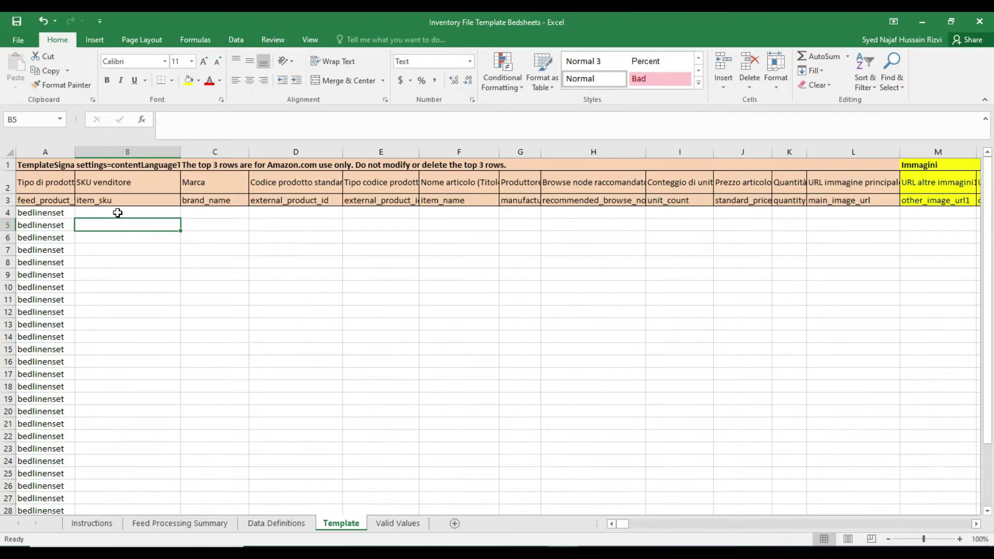
{"action": "left_click_drag", "start_coordinate": [112, 311], "coordinate": [129, 513]}
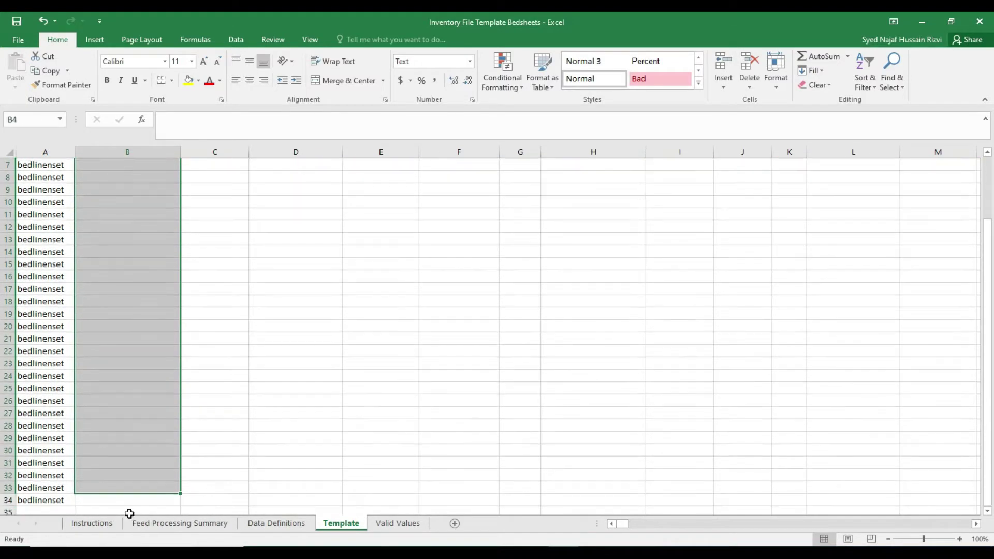
{"action": "left_click", "coordinate": [126, 505]}
{"action": "scroll", "coordinate": [117, 220], "scroll_direction": "up", "scroll_amount": 2}
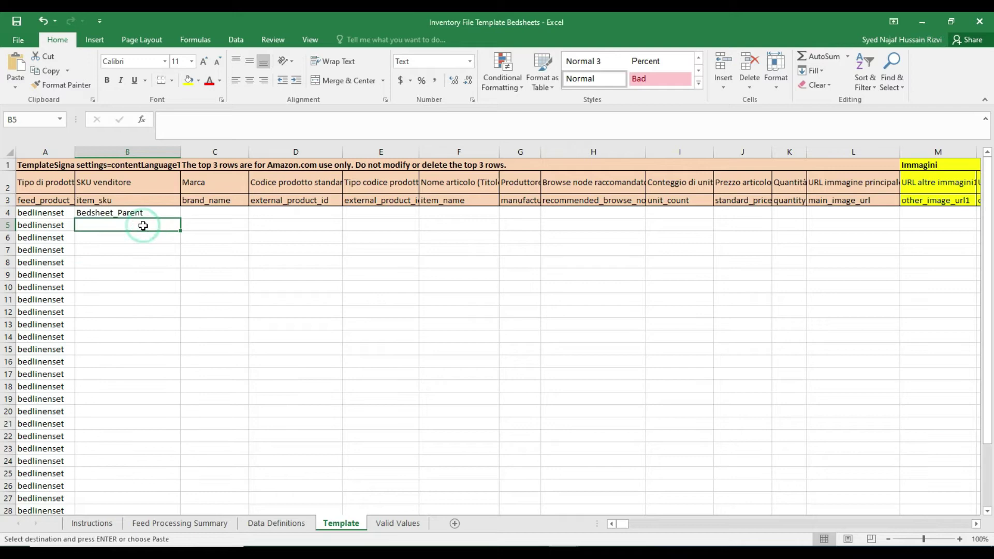
Step: Paste the child SKUs, Multidots-T through Redroses-K, into the item SKU column from row 5 to row 34
{"action": "key", "text": "ctrl+v"}
{"action": "scroll", "coordinate": [199, 301], "scroll_direction": "down", "scroll_amount": 6}
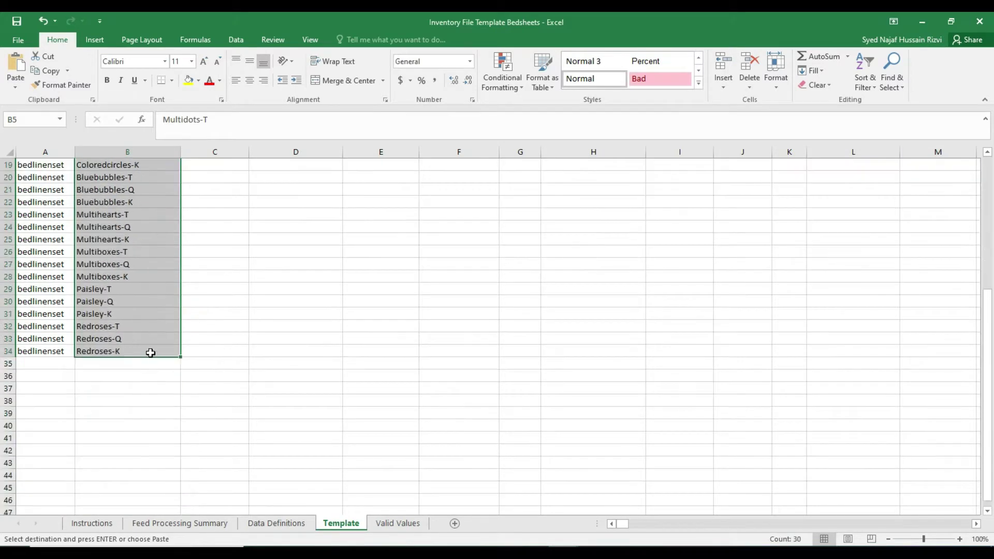
{"action": "scroll", "coordinate": [197, 369], "scroll_direction": "up", "scroll_amount": 6}
{"action": "left_click", "coordinate": [151, 272]}
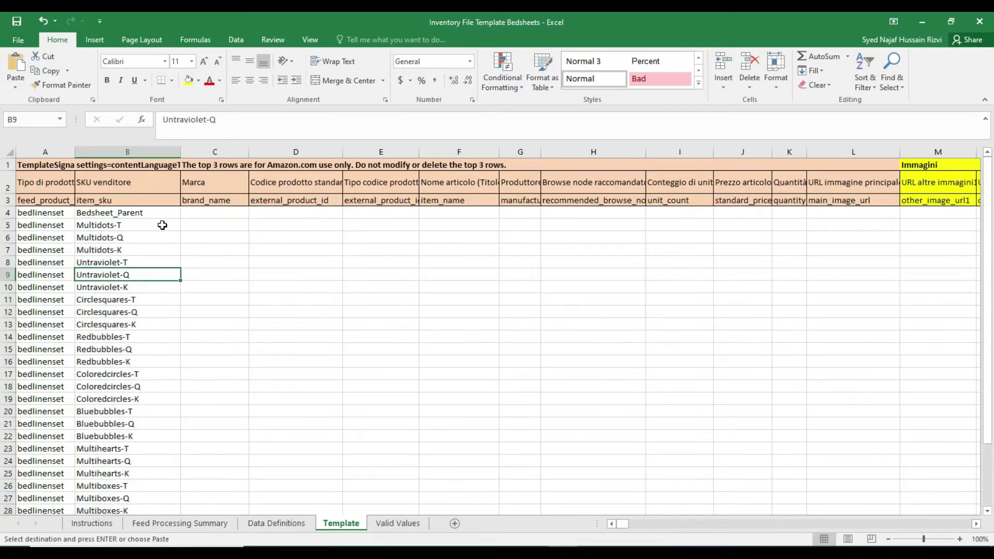
{"action": "left_click_drag", "start_coordinate": [162, 210], "coordinate": [151, 541]}
Step: Enter BABC BRAND as the brand name in C4 and copy it down to row 34
{"action": "left_click", "coordinate": [223, 213]}
{"action": "type", "text": "BABC"}
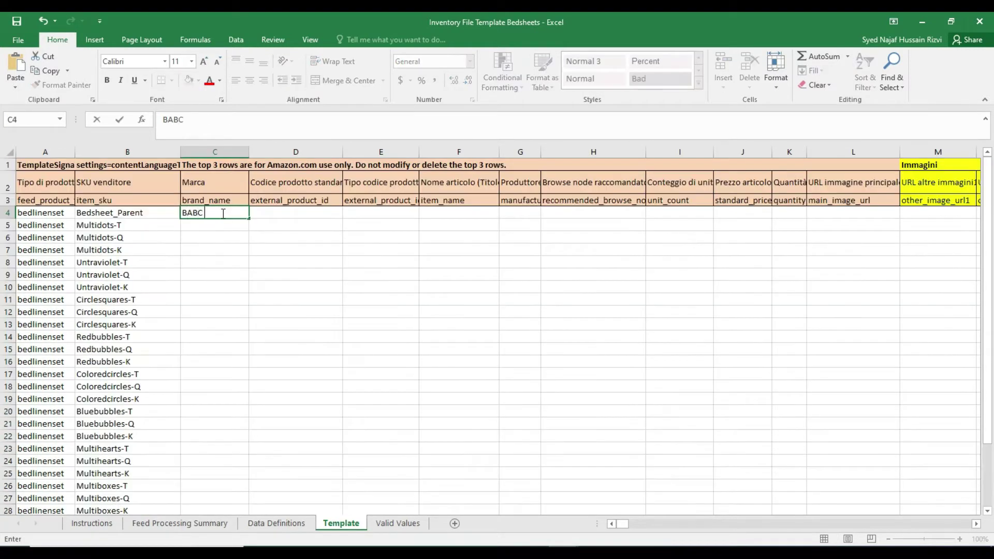
{"action": "key", "text": "Return"}
{"action": "key", "text": "ctrl+c"}
{"action": "left_click_drag", "start_coordinate": [223, 224], "coordinate": [222, 501]}
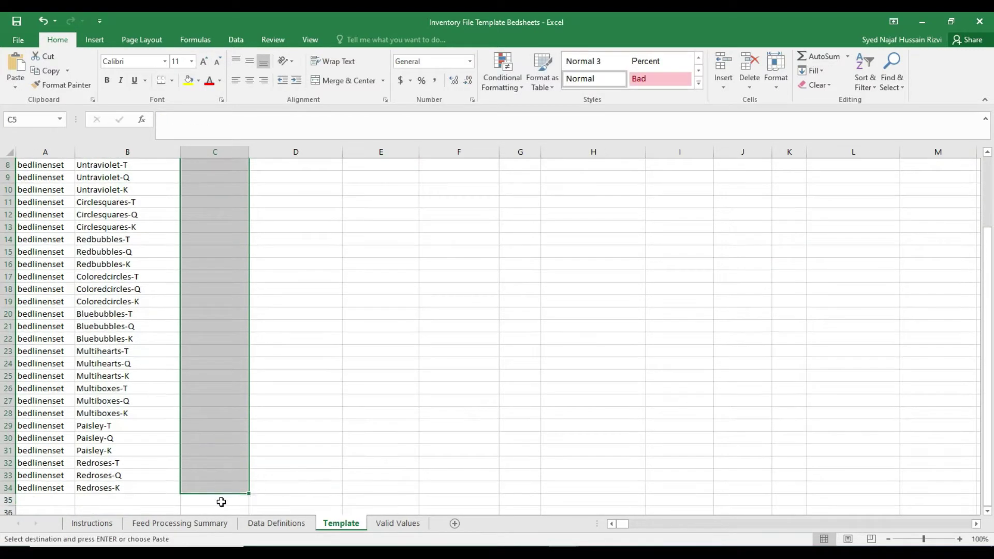
{"action": "key", "text": "ctrl+v"}
{"action": "scroll", "coordinate": [222, 466], "scroll_direction": "up", "scroll_amount": 3}
Step: Paste the child products' external product IDs into column D starting at row 5
{"action": "left_click", "coordinate": [296, 460]}
{"action": "left_click_drag", "start_coordinate": [320, 270], "coordinate": [317, 227]}
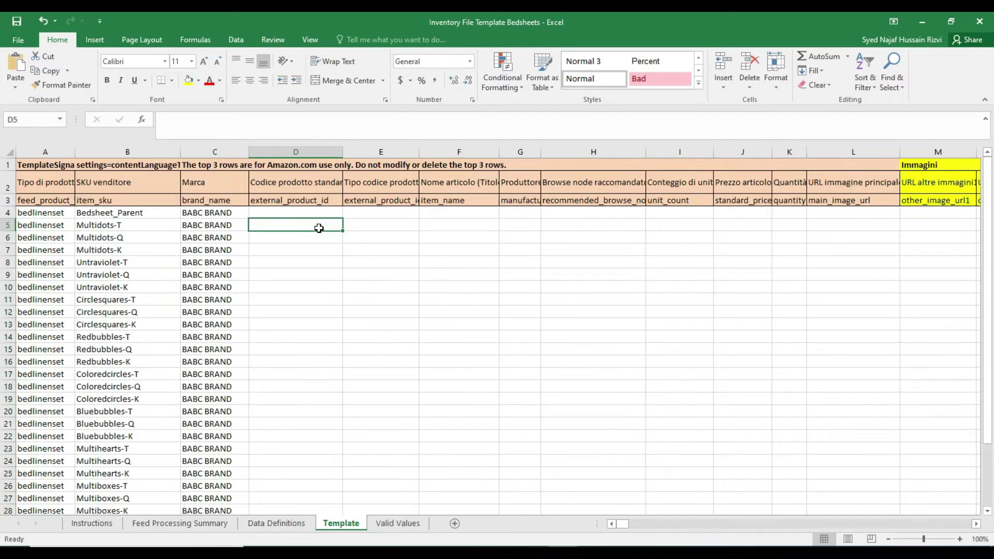
{"action": "key", "text": "ctrl+v"}
Step: Set the external product ID type to UPC for every child row from row 5 down, leaving the parent row blank
{"action": "left_click", "coordinate": [391, 213]}
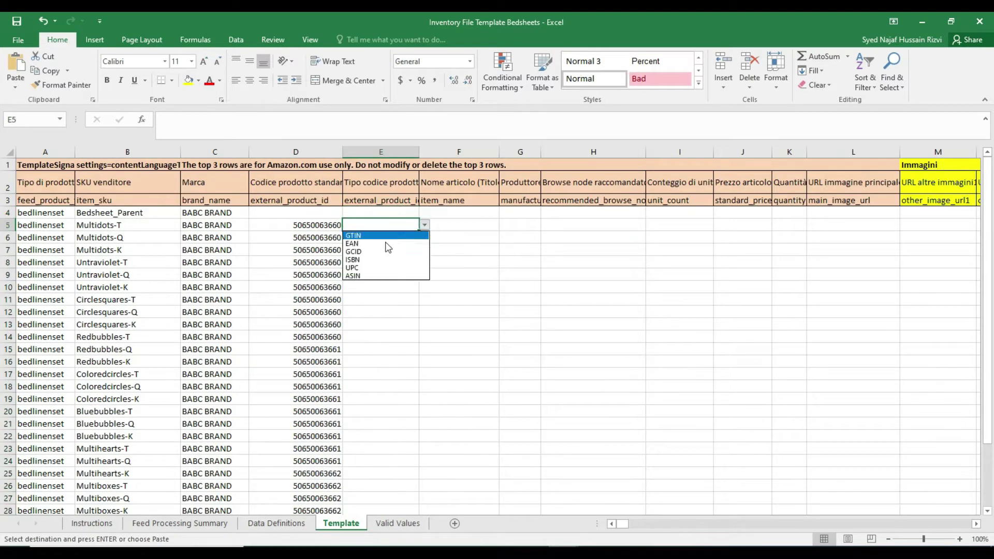
{"action": "left_click_drag", "start_coordinate": [419, 230], "coordinate": [396, 505]}
{"action": "scroll", "coordinate": [455, 426], "scroll_direction": "up", "scroll_amount": 3}
{"action": "left_click_drag", "start_coordinate": [295, 212], "coordinate": [381, 212]}
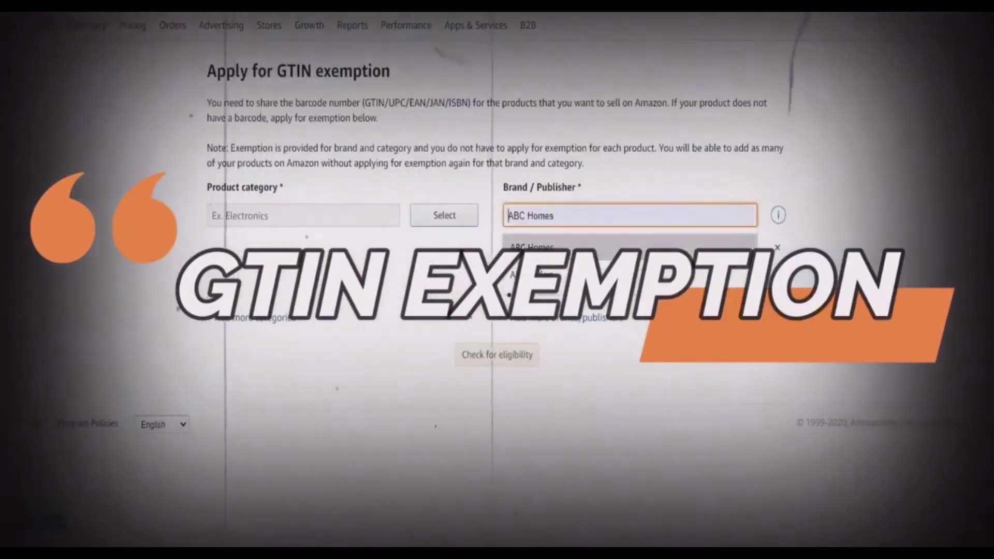
Step: In the GTIN exemption application, select the Home & Garden category and add "generic" as a second brand
{"action": "left_click", "coordinate": [440, 215]}
{"action": "scroll", "coordinate": [484, 421], "scroll_direction": "up", "scroll_amount": 5}
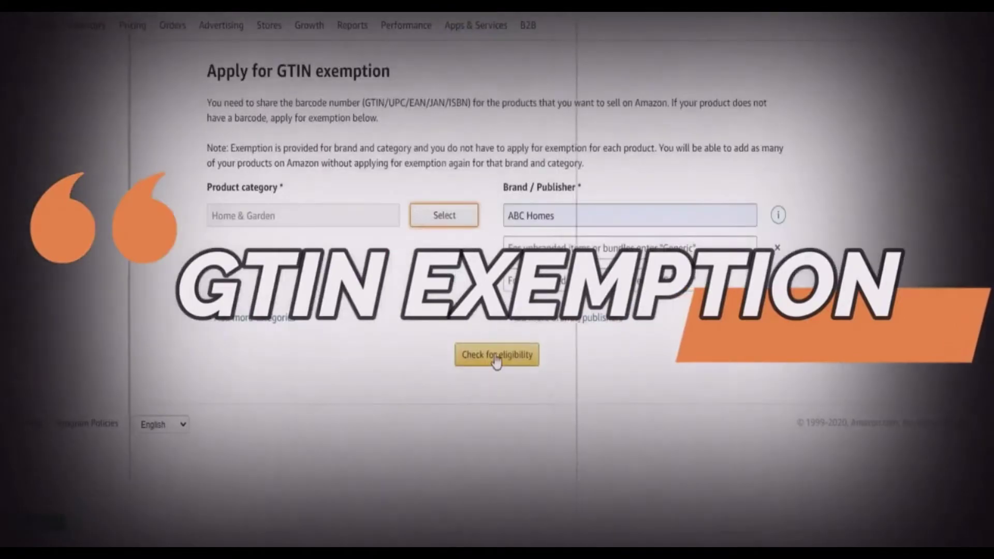
{"action": "type", "text": "generic"}
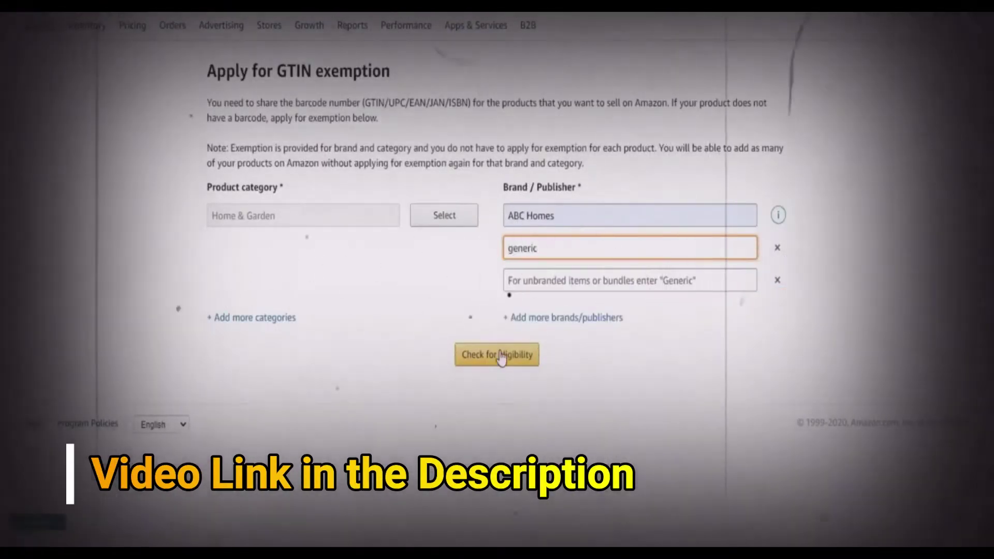
Step: Enter "Lenzuola Matrimoniali Completo Cotone" as the item name in F4 and copy it down to row 34
{"action": "left_click", "coordinate": [435, 216]}
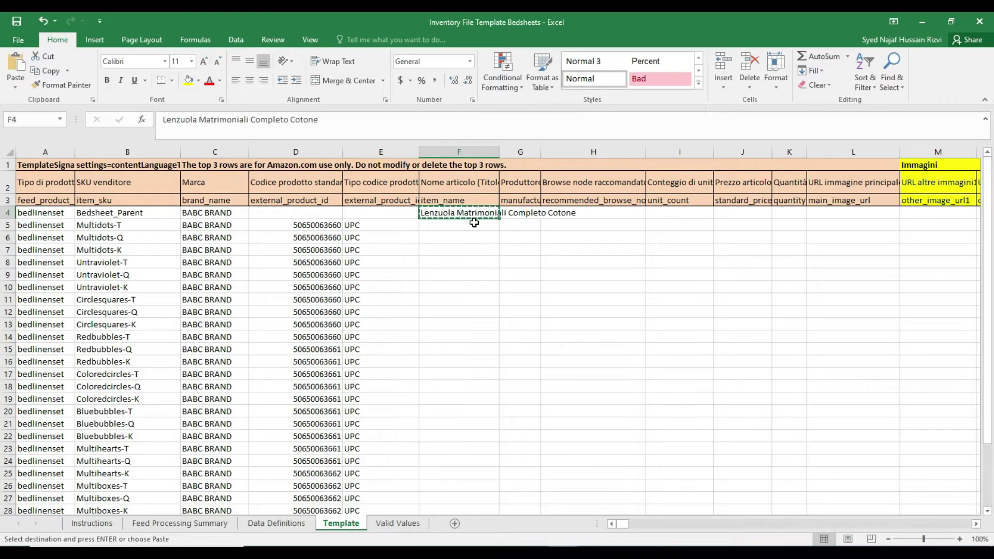
{"action": "left_click_drag", "start_coordinate": [474, 222], "coordinate": [469, 501]}
{"action": "key", "text": "ctrl+v"}
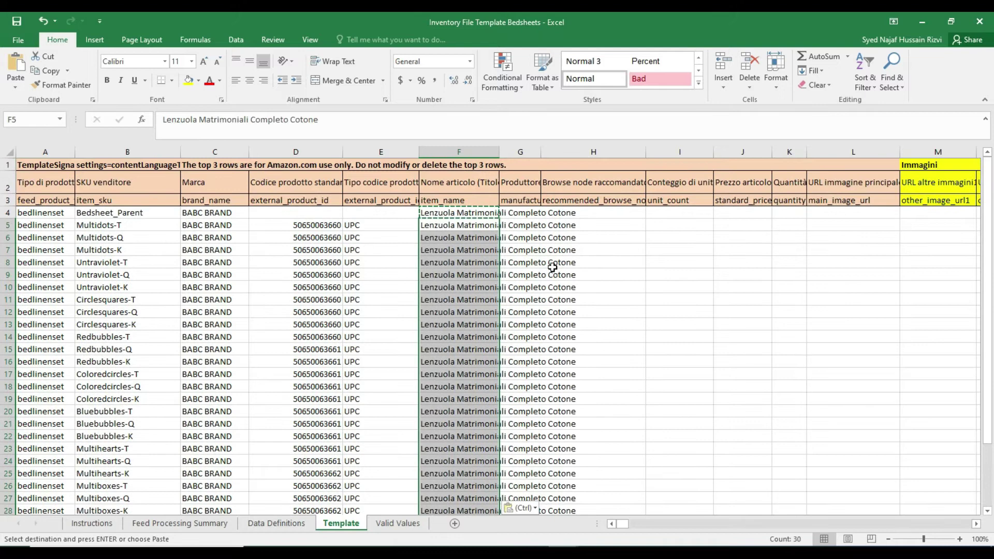
Step: Copy BABC BRAND from C4 into the manufacturer column G for all product rows, starting at row 4
{"action": "left_click", "coordinate": [535, 212]}
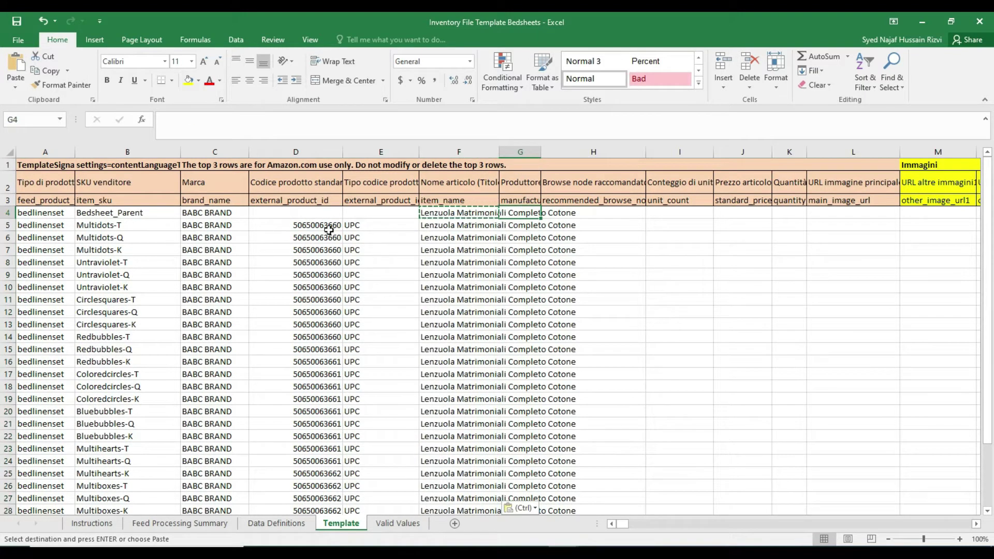
{"action": "left_click", "coordinate": [221, 211]}
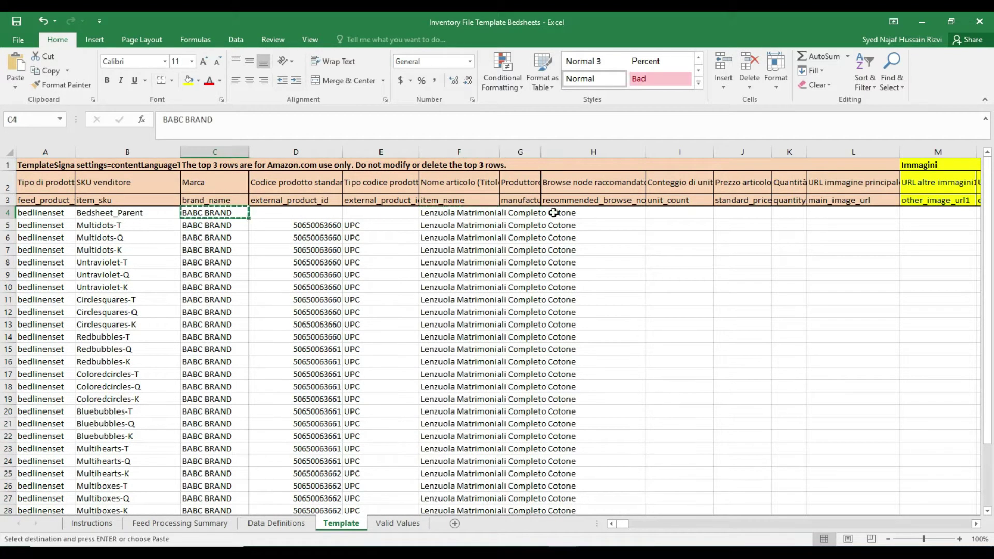
{"action": "left_click_drag", "start_coordinate": [533, 211], "coordinate": [537, 463]}
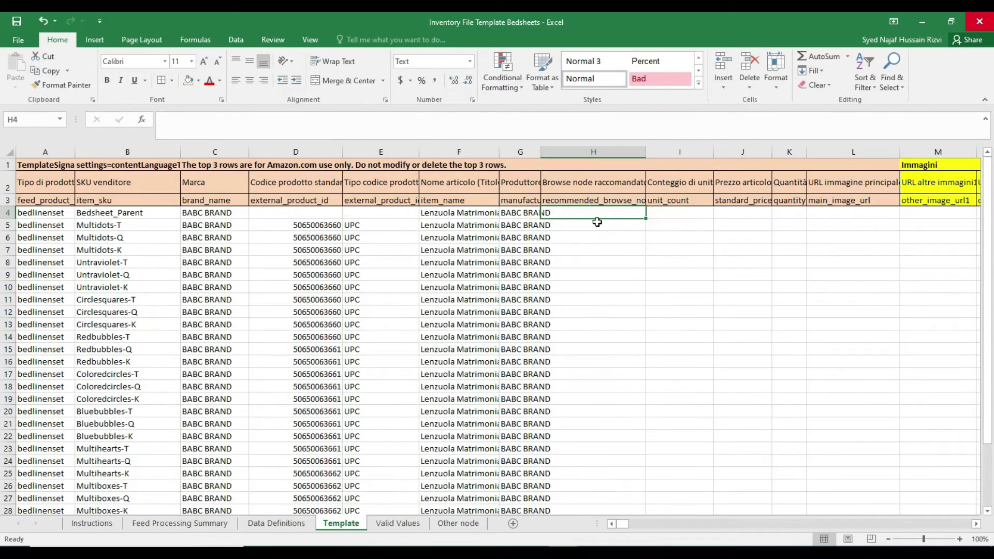
{"action": "left_click", "coordinate": [456, 523]}
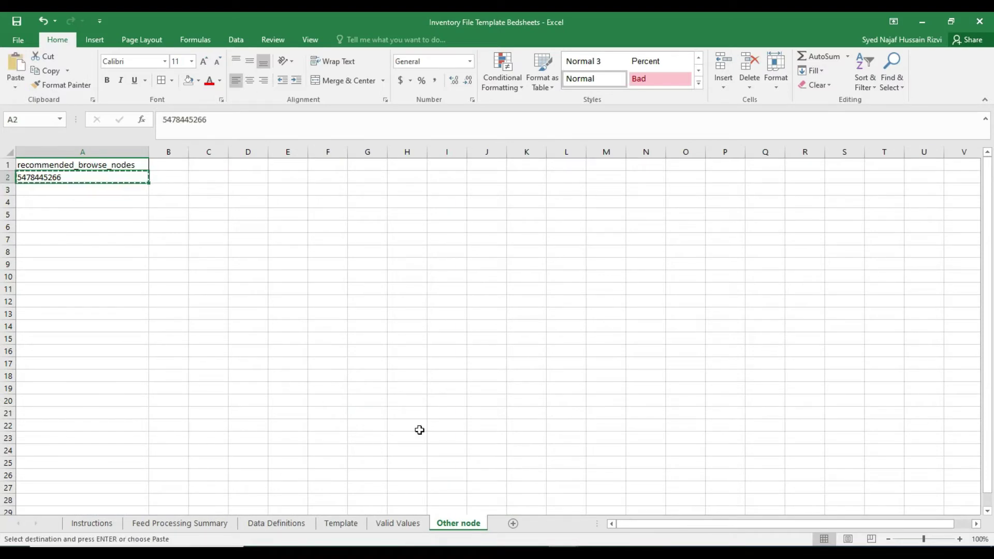
{"action": "left_click", "coordinate": [327, 526]}
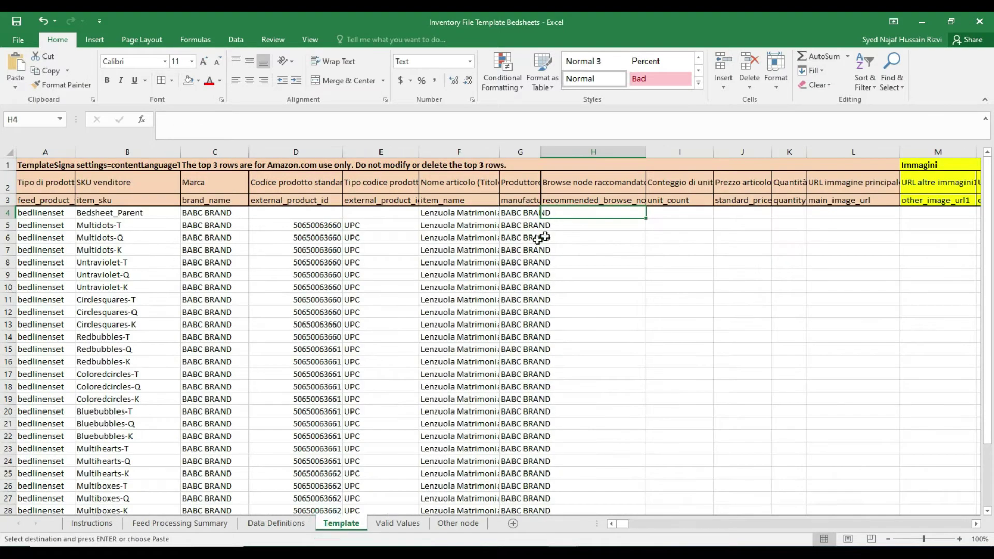
{"action": "left_click_drag", "start_coordinate": [591, 226], "coordinate": [612, 495]}
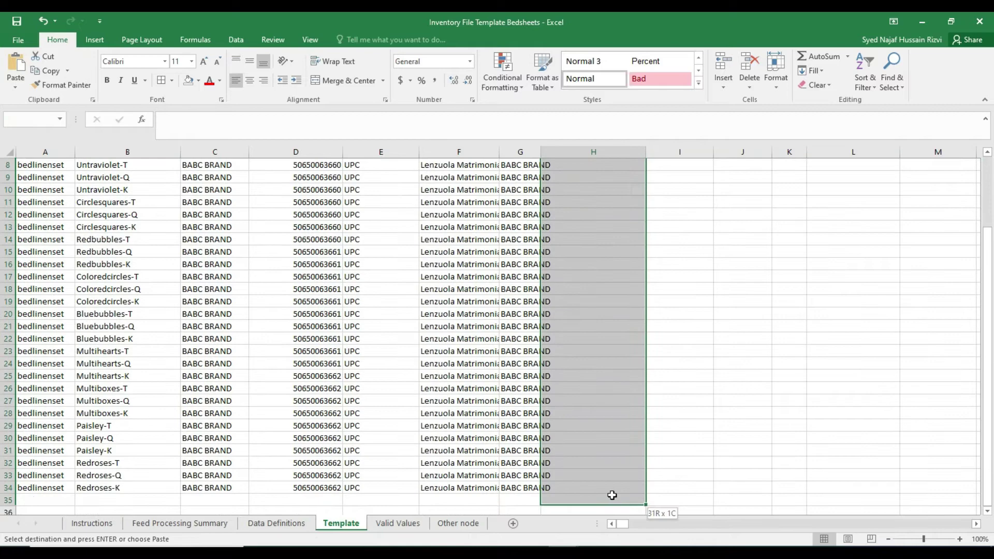
{"action": "key", "text": "ctrl+v"}
Step: Set the unit count to 1 for every child row in column I, from row 5 to row 34, leaving the parent row blank
{"action": "left_click", "coordinate": [677, 212]}
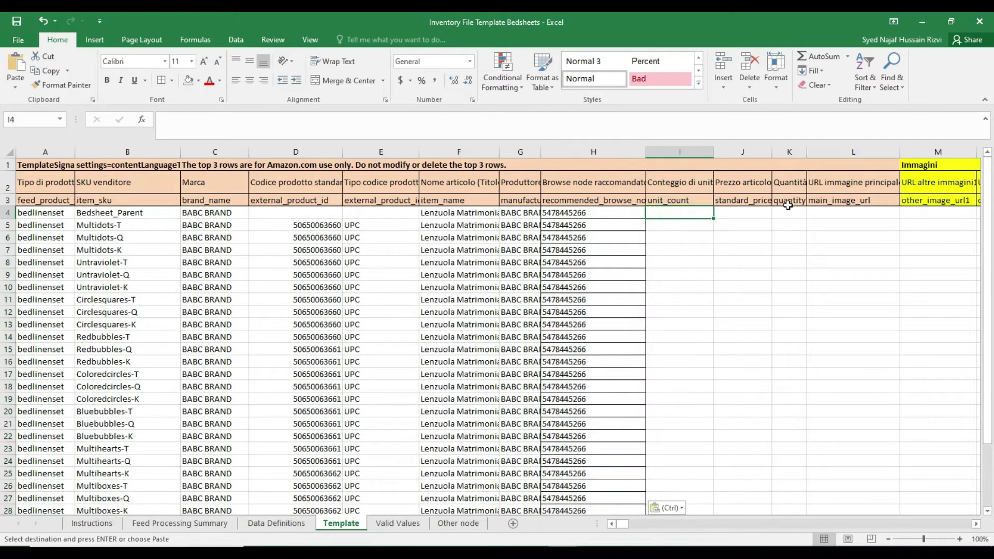
{"action": "left_click_drag", "start_coordinate": [623, 525], "coordinate": [629, 524]}
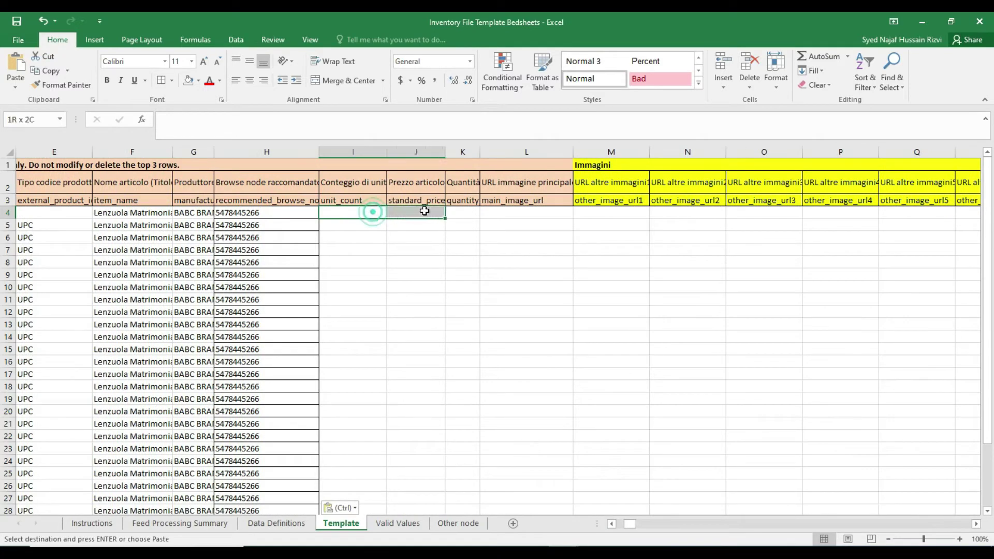
{"action": "left_click_drag", "start_coordinate": [372, 227], "coordinate": [354, 365]}
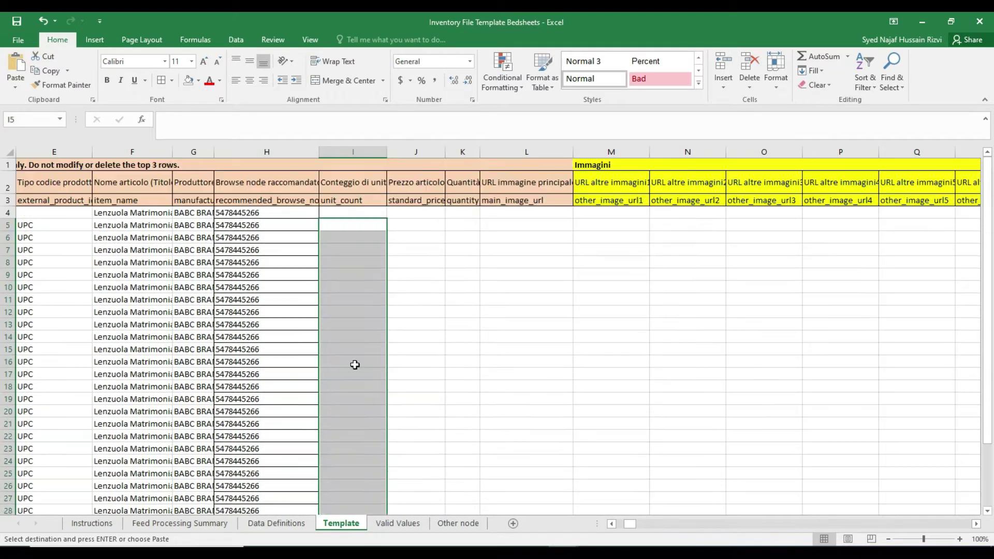
{"action": "left_click", "coordinate": [364, 226]}
{"action": "type", "text": "1"}
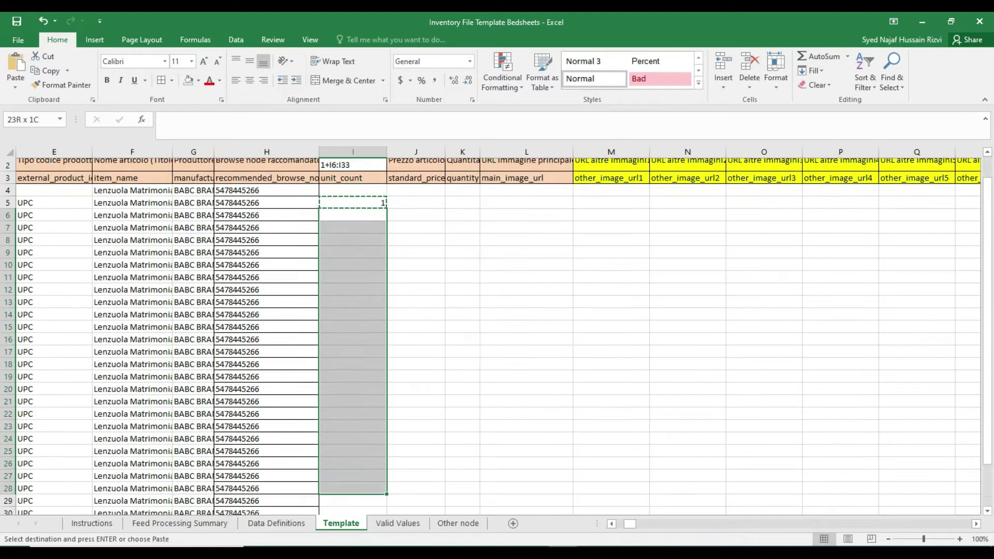
{"action": "left_click_drag", "start_coordinate": [352, 491], "coordinate": [328, 490]}
{"action": "key", "text": "ctrl+v"}
{"action": "scroll", "coordinate": [461, 480], "scroll_direction": "up", "scroll_amount": 3}
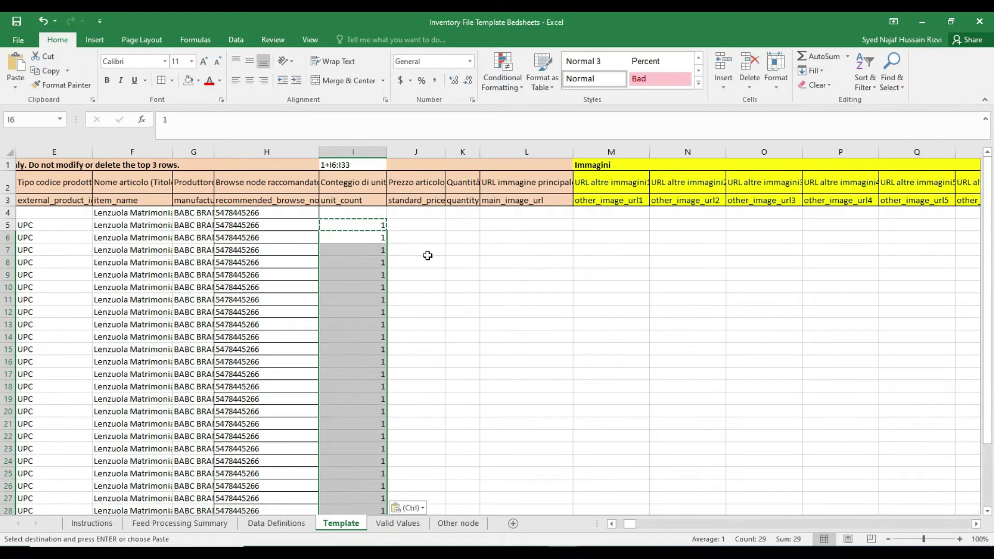
Step: Enter a standard price of 44 in J5 and copy it down to row 34
{"action": "left_click", "coordinate": [425, 223]}
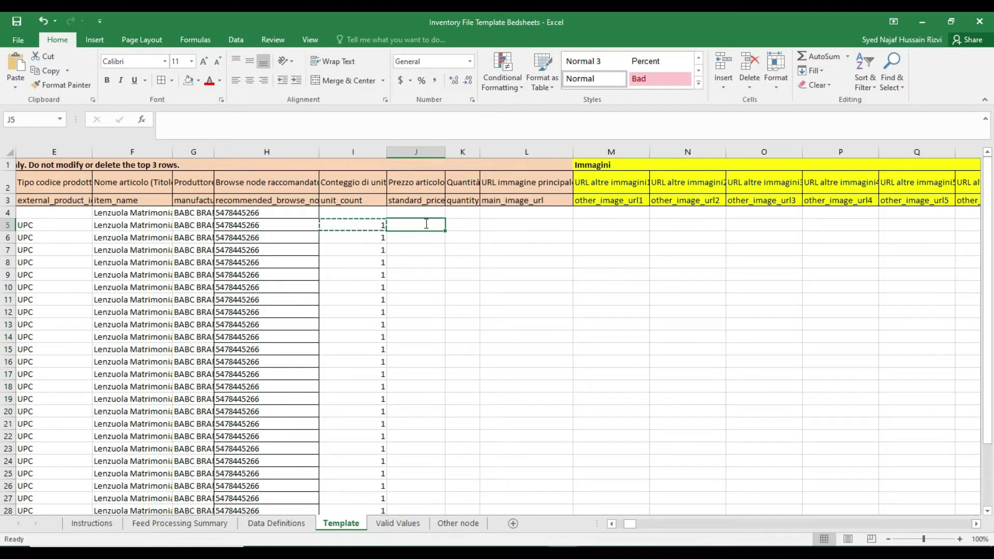
{"action": "type", "text": "44"}
{"action": "key", "text": "Return"}
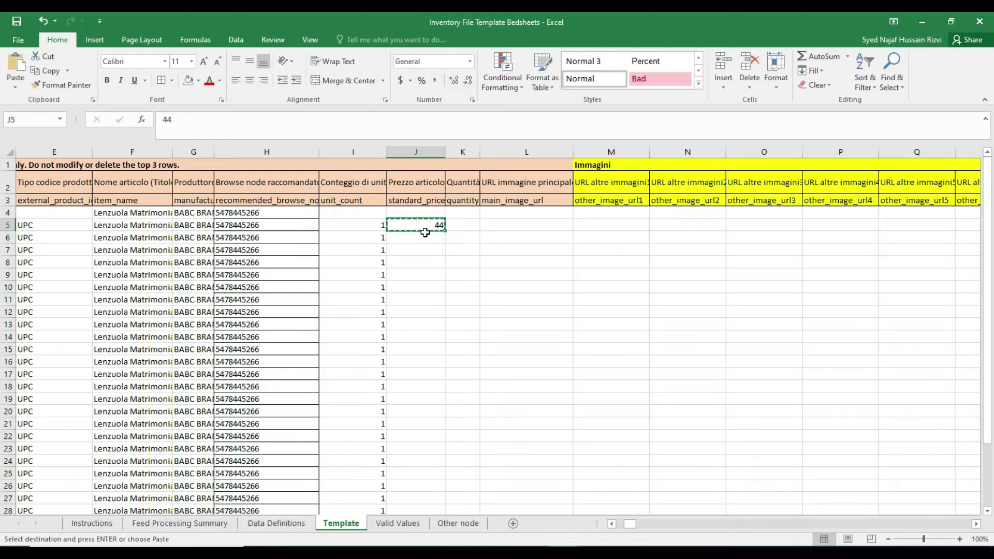
{"action": "left_click_drag", "start_coordinate": [426, 240], "coordinate": [423, 492]}
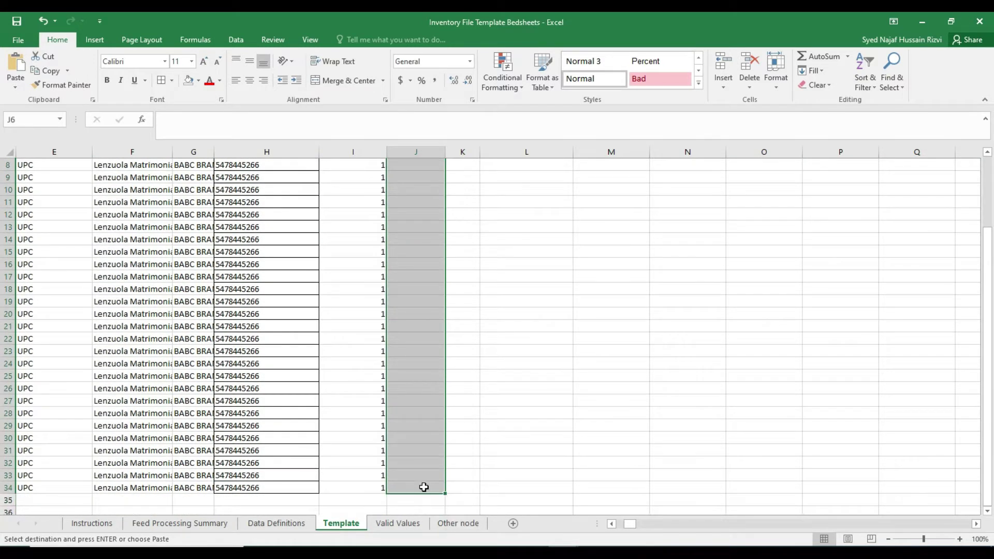
{"action": "key", "text": "ctrl+v"}
Step: Enter a quantity of 0 in K5 and copy it down to row 34
{"action": "left_click", "coordinate": [466, 228]}
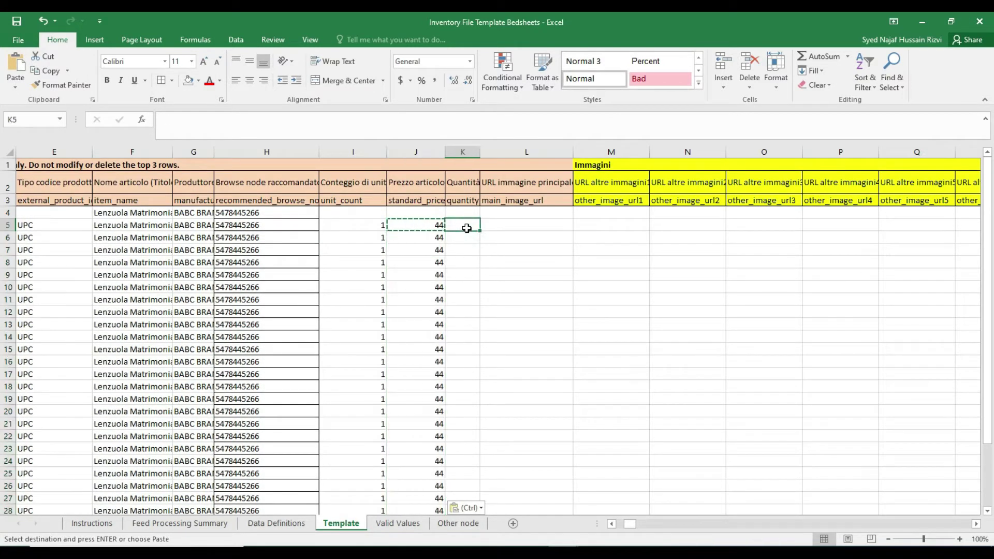
{"action": "type", "text": "0"}
{"action": "left_click", "coordinate": [469, 227]}
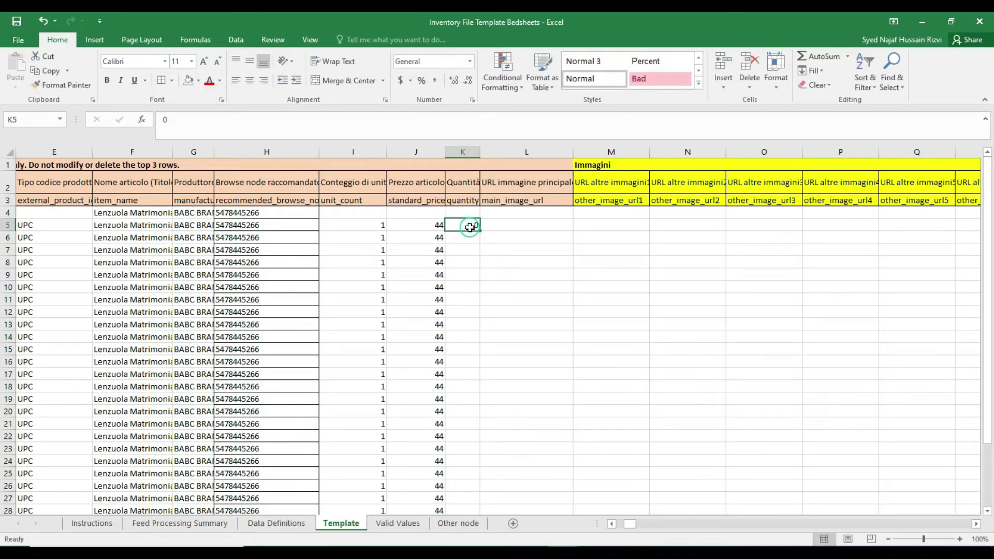
{"action": "left_click_drag", "start_coordinate": [474, 239], "coordinate": [462, 490]}
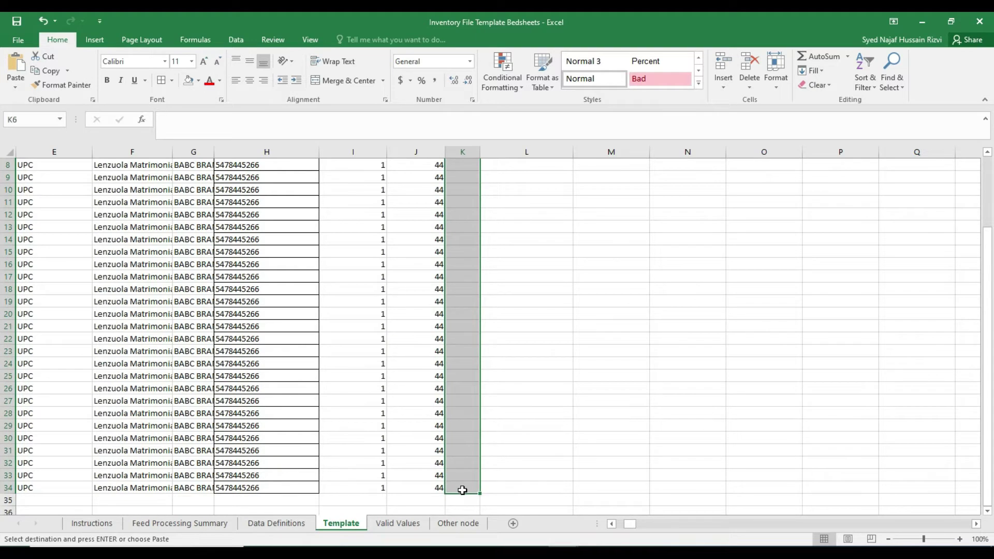
{"action": "key", "text": "ctrl+v"}
{"action": "left_click", "coordinate": [542, 230]}
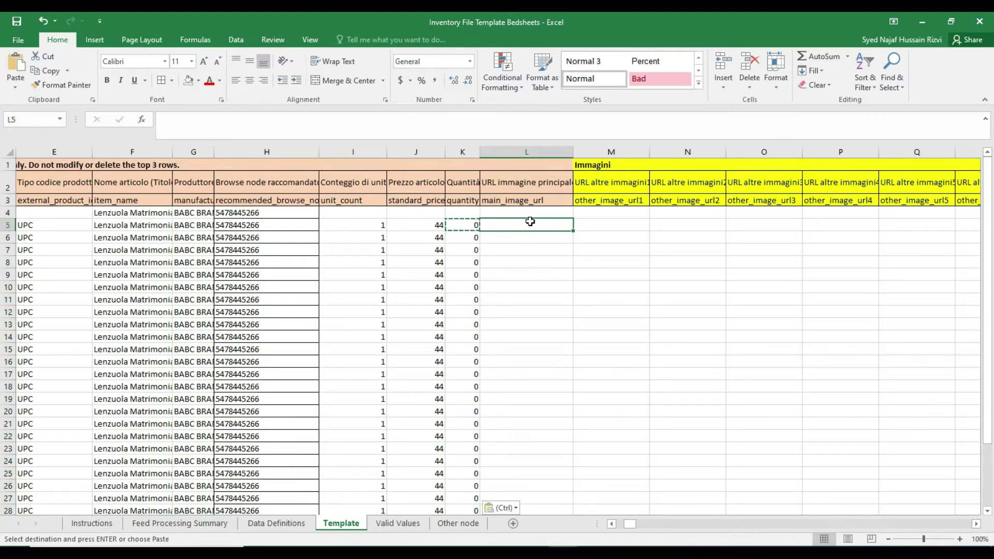
{"action": "left_click_drag", "start_coordinate": [530, 221], "coordinate": [532, 404]}
{"action": "left_click", "coordinate": [521, 312]}
{"action": "left_click_drag", "start_coordinate": [533, 219], "coordinate": [473, 239]}
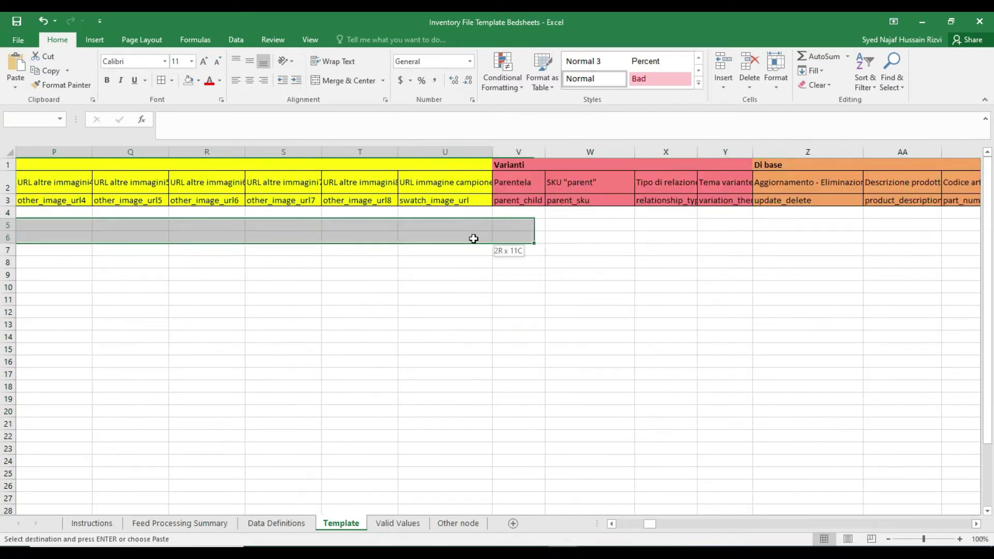
{"action": "left_click", "coordinate": [446, 220]}
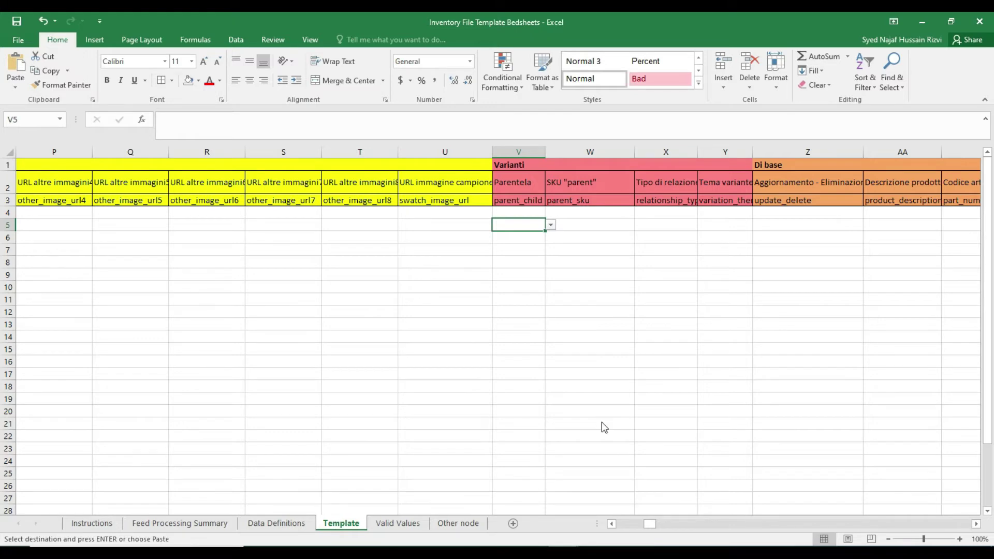
Step: Set the parentage in column V to Parent for row 4 and Child for every row from 5 to 34
{"action": "left_click", "coordinate": [537, 214]}
{"action": "left_click", "coordinate": [550, 213]}
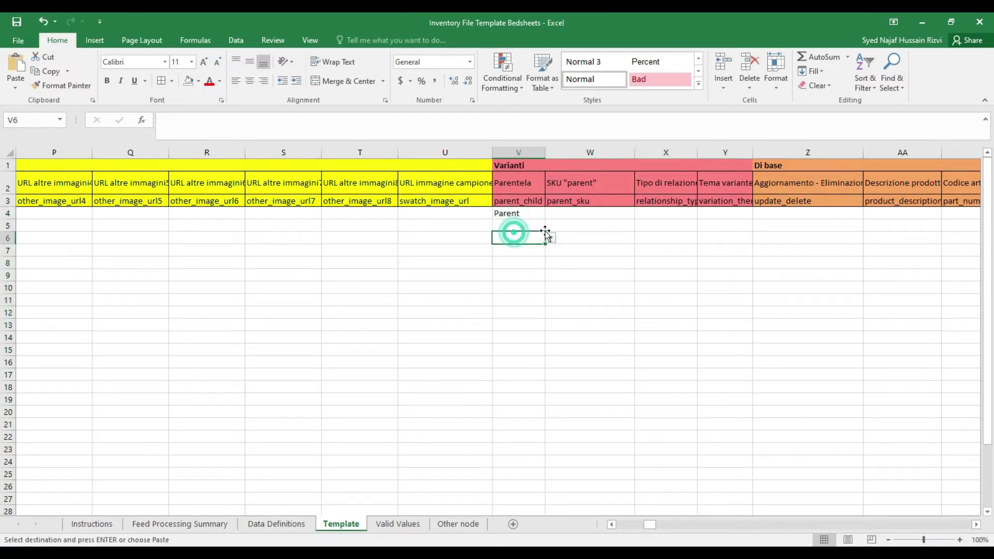
{"action": "left_click_drag", "start_coordinate": [528, 280], "coordinate": [533, 481]}
{"action": "key", "text": "ctrl+v"}
{"action": "scroll", "coordinate": [550, 493], "scroll_direction": "up", "scroll_amount": 3}
Step: Copy the parent SKU Bedsheet_Parent from the SKU column into the parent_sku column W for all child rows, 5 to 34
{"action": "left_click", "coordinate": [589, 225]}
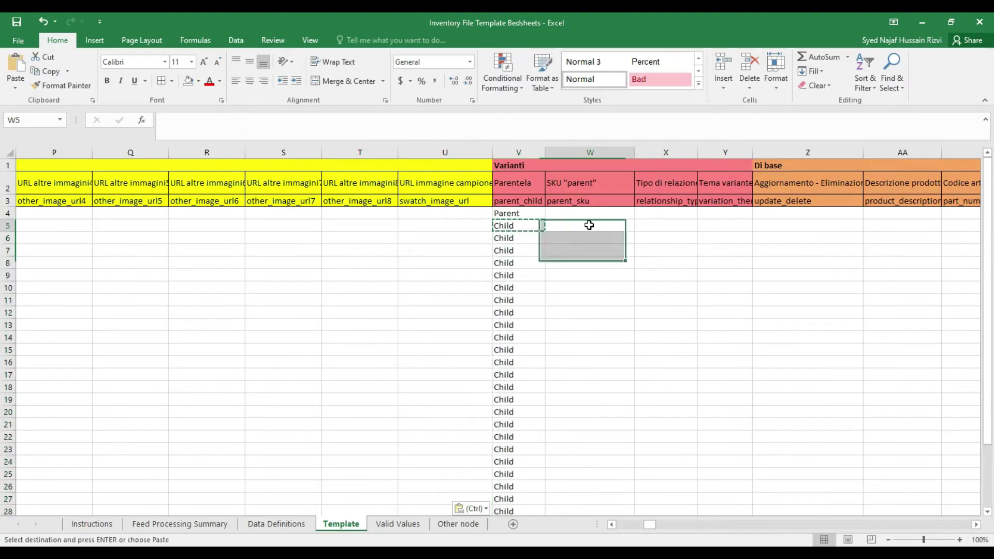
{"action": "mouse_move", "coordinate": [648, 524]}
{"action": "left_mouse_down"}
{"action": "mouse_move", "coordinate": [609, 528]}
{"action": "mouse_move", "coordinate": [655, 526]}
{"action": "left_mouse_up"}
{"action": "left_click", "coordinate": [135, 213]}
{"action": "key", "text": "ctrl+c"}
{"action": "left_click", "coordinate": [355, 226]}
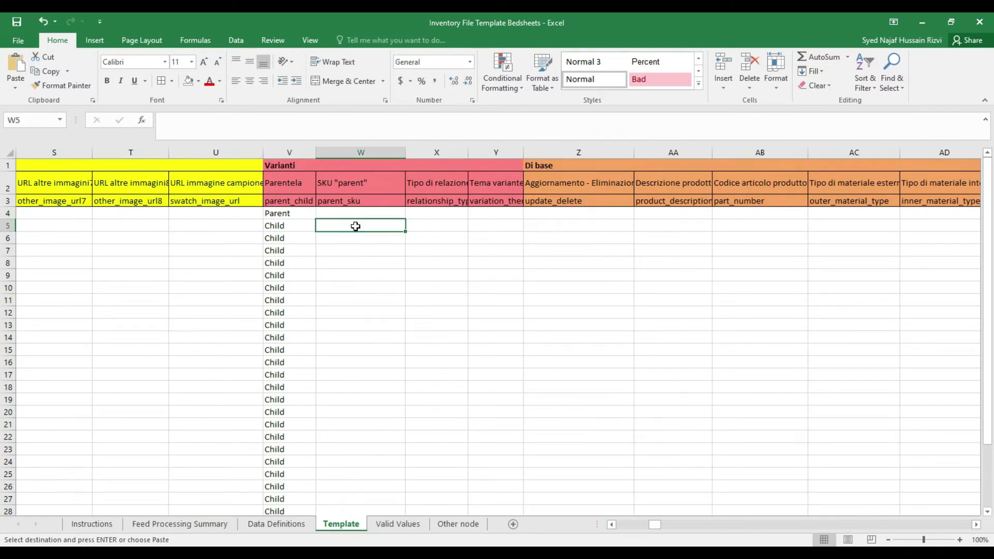
{"action": "left_click_drag", "start_coordinate": [355, 227], "coordinate": [374, 509]}
{"action": "key", "text": "ctrl+v"}
{"action": "scroll", "coordinate": [459, 319], "scroll_direction": "up", "scroll_amount": 2}
Step: Set the relationship type to Variation in X5 and copy it down to row 34
{"action": "left_click", "coordinate": [465, 226]}
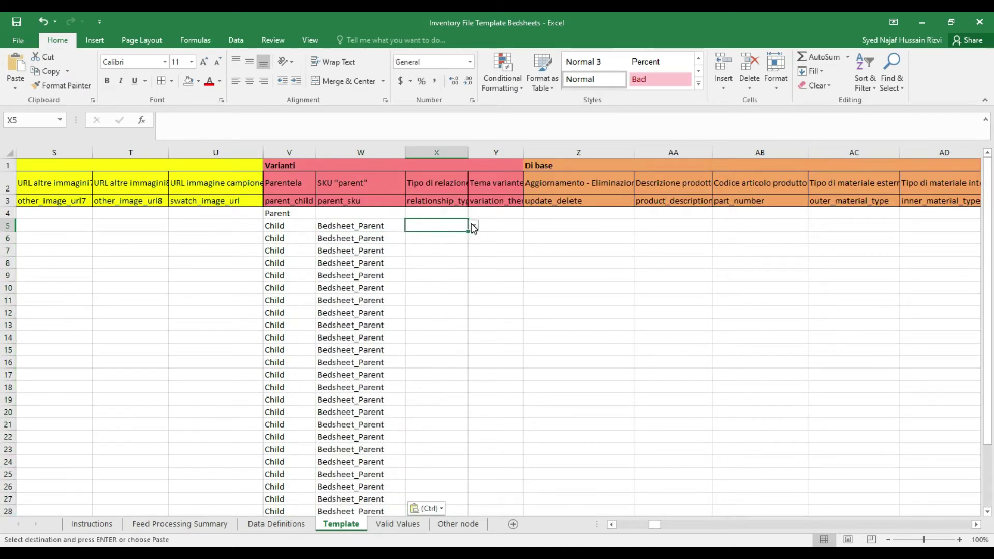
{"action": "left_click", "coordinate": [473, 227]}
{"action": "left_click", "coordinate": [457, 243]}
{"action": "left_click_drag", "start_coordinate": [438, 240], "coordinate": [437, 490]}
{"action": "key", "text": "ctrl+v"}
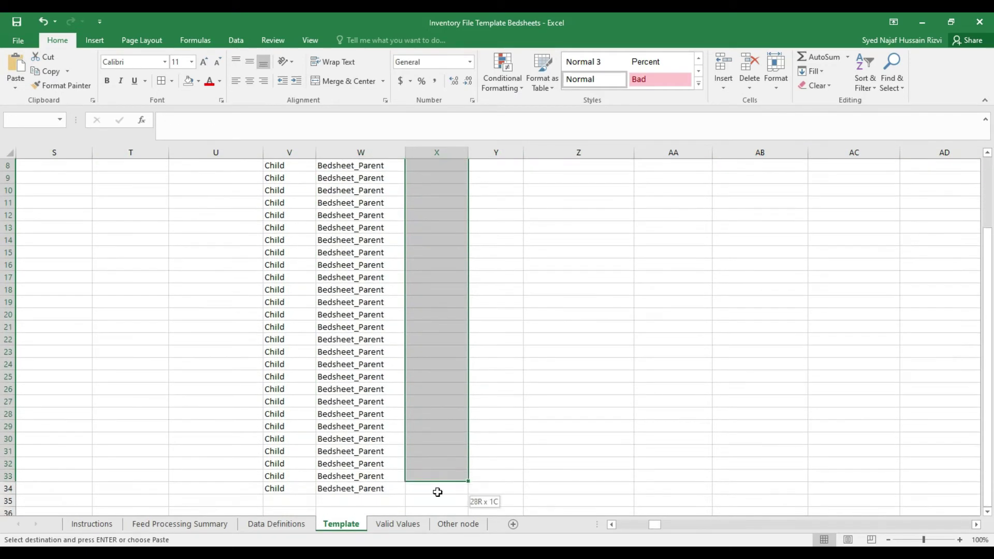
{"action": "scroll", "coordinate": [517, 386], "scroll_direction": "up", "scroll_amount": 3}
Step: Set the variation theme to color-size in Y5 and copy it down to row 34
{"action": "left_click", "coordinate": [498, 226]}
{"action": "left_click", "coordinate": [528, 226]}
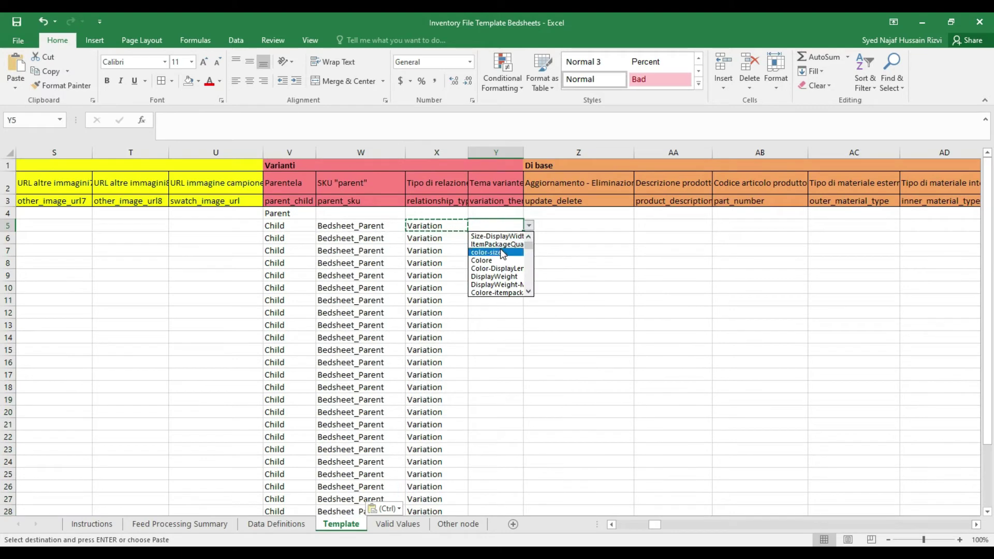
{"action": "left_click_drag", "start_coordinate": [507, 238], "coordinate": [505, 488]}
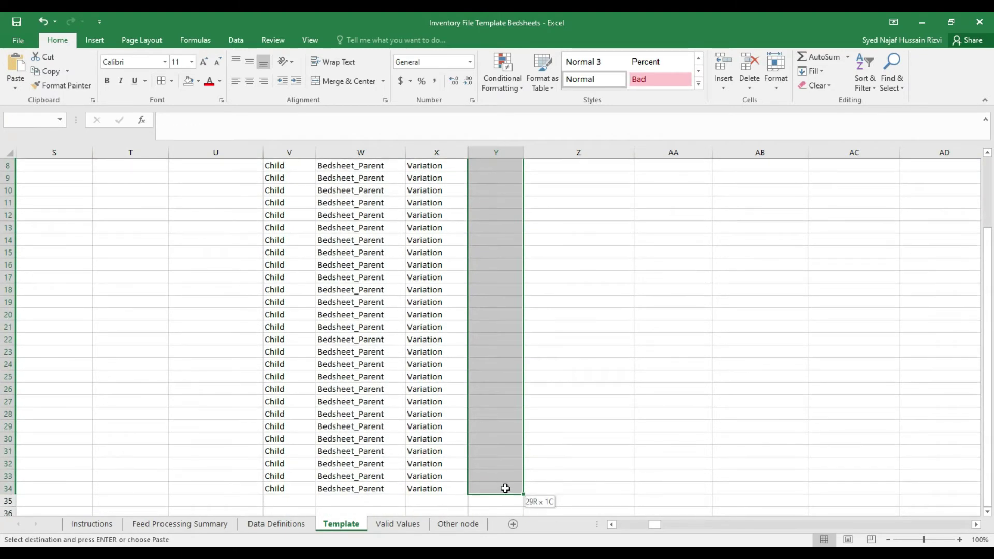
{"action": "key", "text": "ctrl+v"}
{"action": "scroll", "coordinate": [513, 402], "scroll_direction": "up", "scroll_amount": 3}
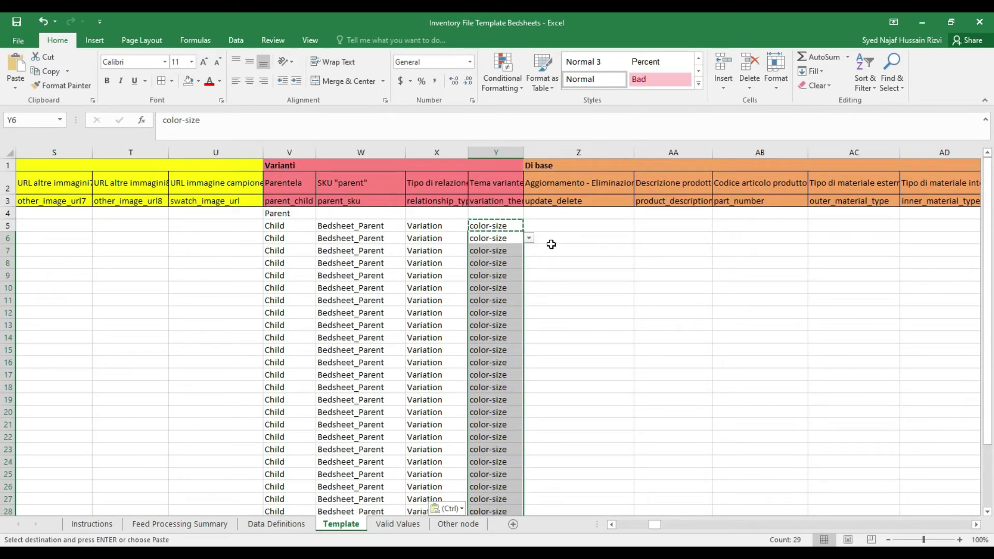
Step: Set update_delete to Aggiorna in Z5 and copy it down to row 34
{"action": "left_click", "coordinate": [557, 223]}
{"action": "left_click", "coordinate": [644, 228]}
{"action": "left_click", "coordinate": [581, 234]}
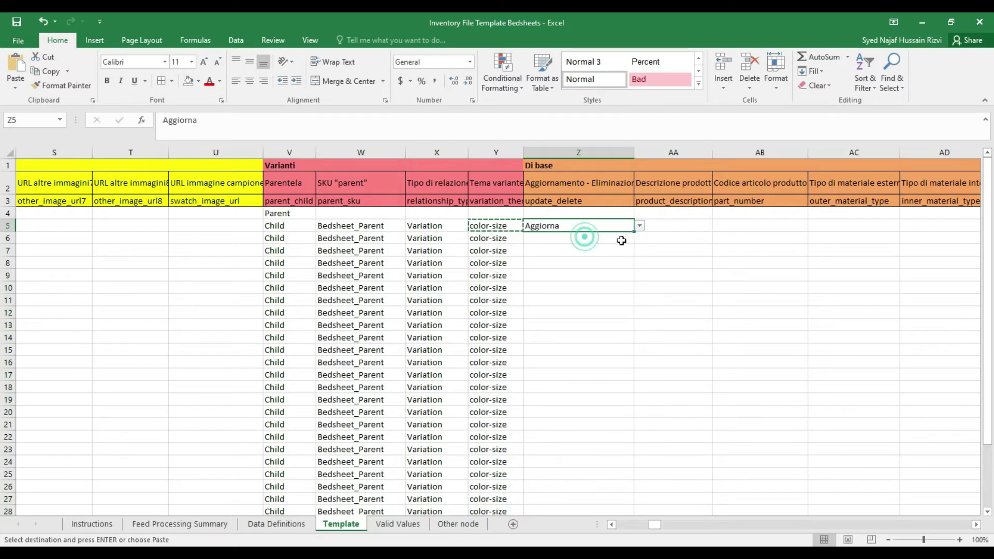
{"action": "key", "text": "ctrl+c"}
{"action": "left_click_drag", "start_coordinate": [591, 240], "coordinate": [588, 486]}
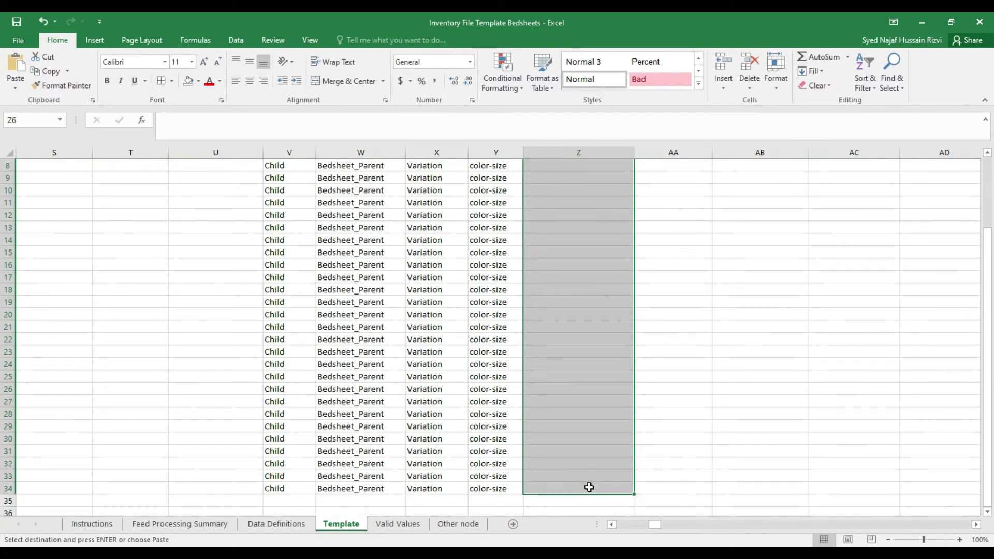
{"action": "key", "text": "Return"}
Step: Paste the product description beginning "Bed Linen Homes, Ottimo rapporto qualità-prezzo" into AA5 and copy it down through the child rows
{"action": "left_click", "coordinate": [665, 228]}
{"action": "double_click", "coordinate": [655, 227]}
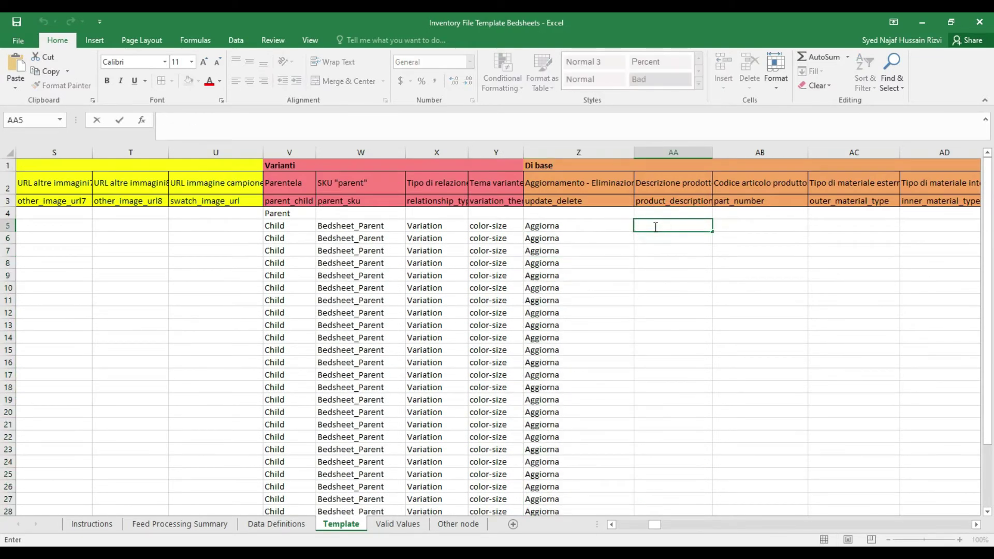
{"action": "key", "text": "ctrl+v"}
{"action": "left_click_drag", "start_coordinate": [637, 229], "coordinate": [844, 349]}
{"action": "left_click", "coordinate": [723, 335]}
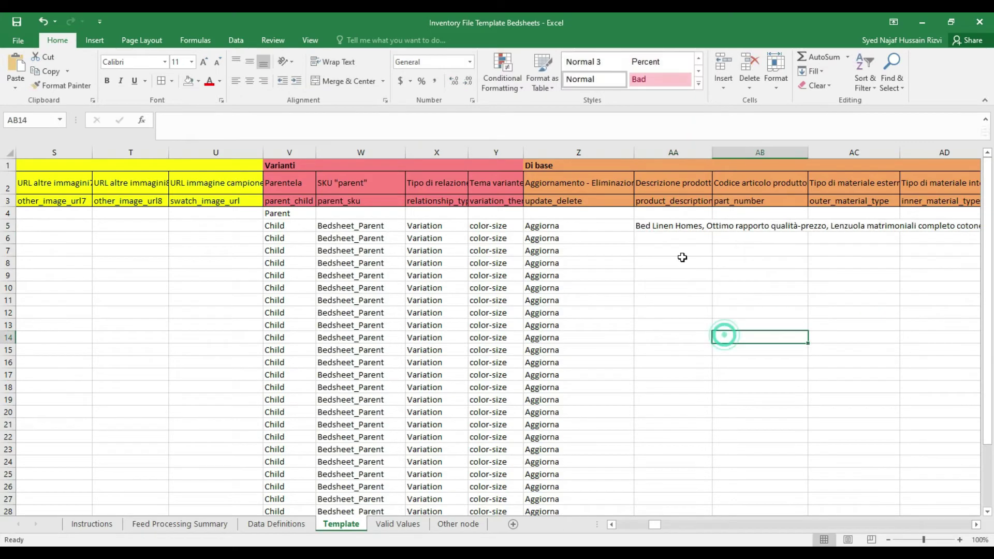
{"action": "left_click", "coordinate": [679, 226]}
{"action": "left_click_drag", "start_coordinate": [669, 239], "coordinate": [663, 498]}
{"action": "key", "text": "ctrl+v"}
Step: Enter the part number MX-123 in AB5 and copy it down to row 34
{"action": "left_click", "coordinate": [755, 228]}
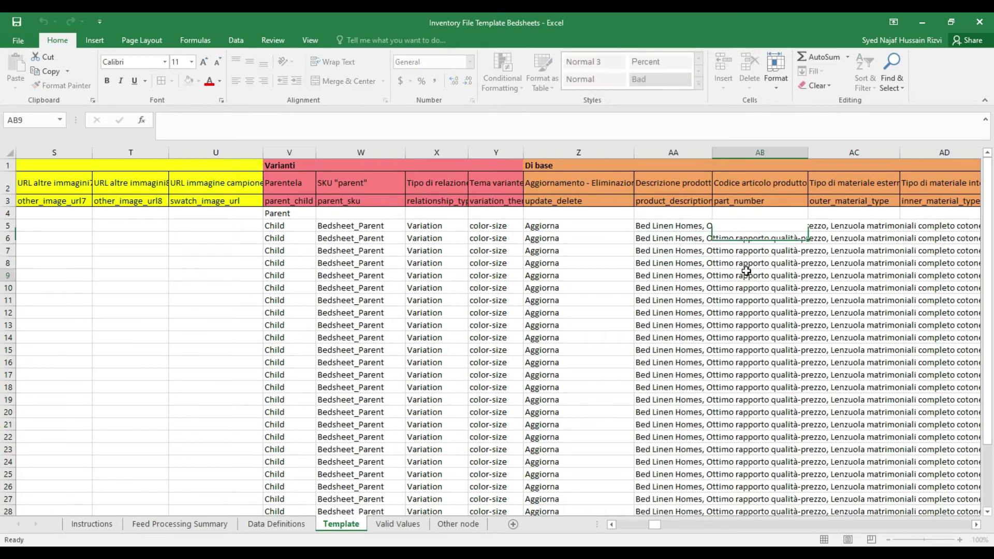
{"action": "type", "text": "MX"}
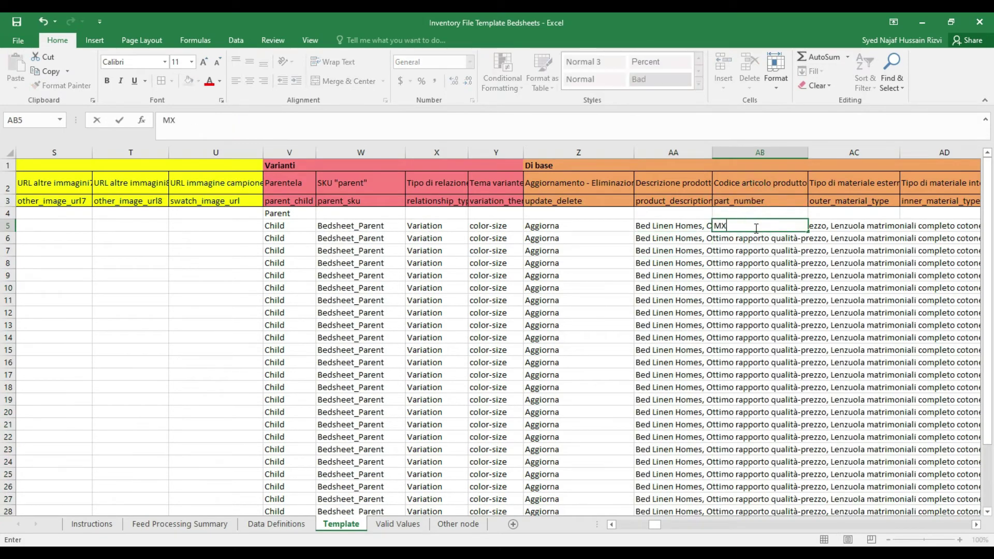
{"action": "type", "text": "-123"}
{"action": "left_click", "coordinate": [761, 227]}
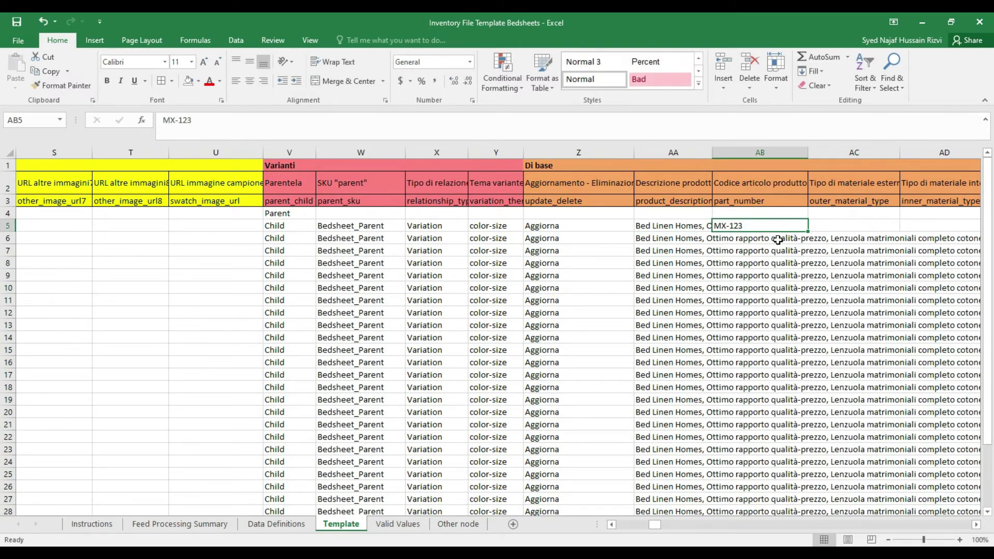
{"action": "left_click_drag", "start_coordinate": [759, 240], "coordinate": [770, 492]}
{"action": "key", "text": "ctrl+v"}
{"action": "scroll", "coordinate": [833, 256], "scroll_direction": "up", "scroll_amount": 3}
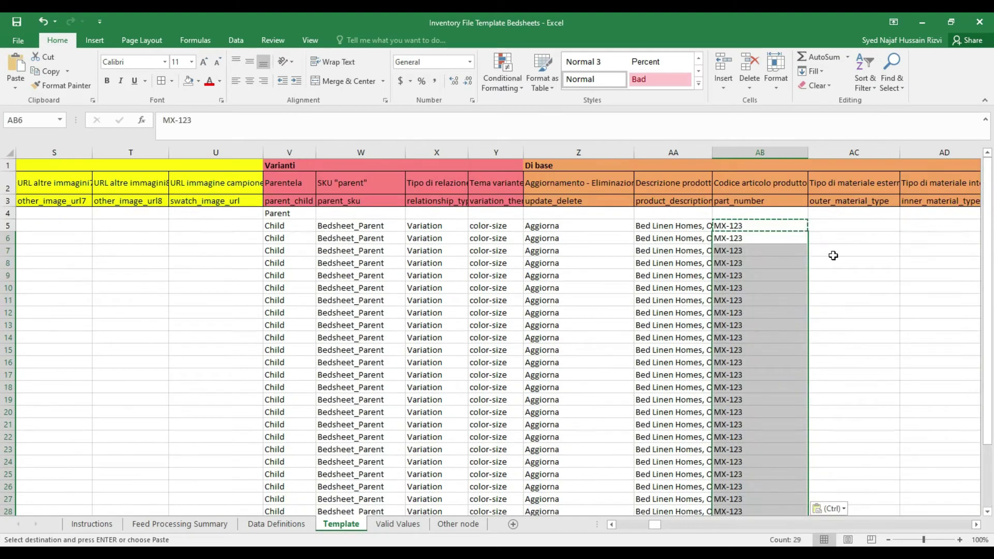
{"action": "key", "text": "Escape"}
Step: Paste the five Italian bullet points, beginning "Le lenzuola multicolore", into bullet_point1 to bullet_point5 from AO5 and copy them down the child rows
{"action": "left_click", "coordinate": [676, 228]}
{"action": "scroll", "coordinate": [676, 228], "scroll_direction": "right", "scroll_amount": 2}
{"action": "key", "text": "Right"}
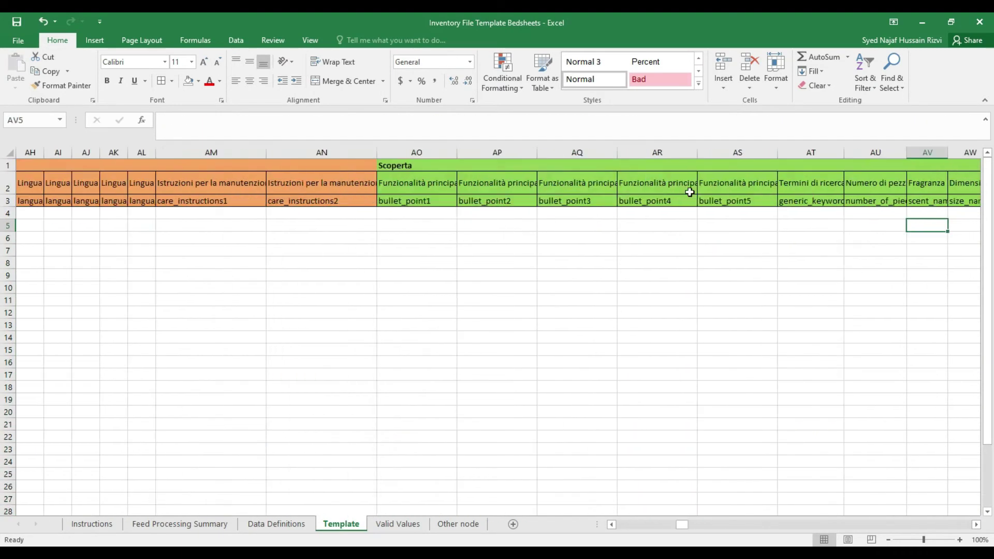
{"action": "key", "text": "Right"}
{"action": "key", "text": "Right"}
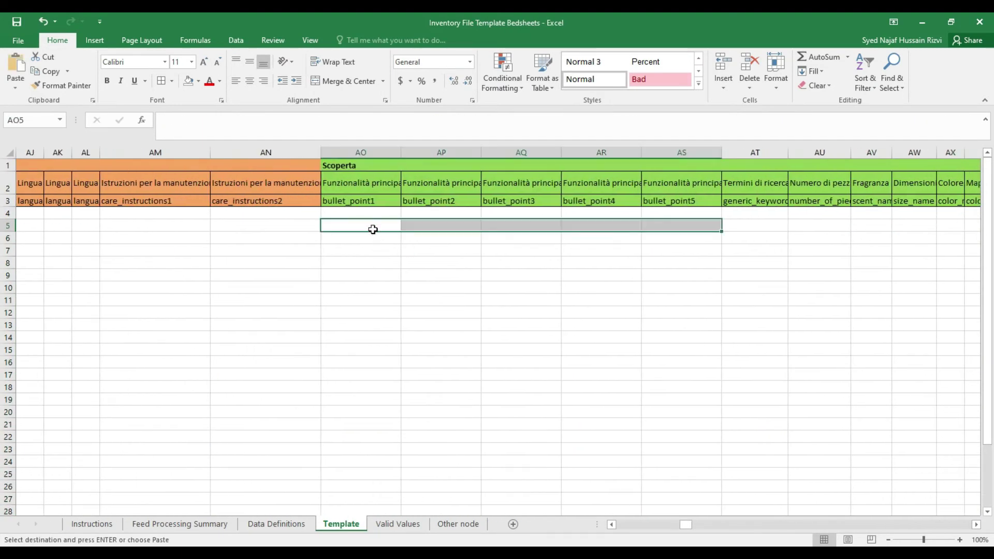
{"action": "left_click", "coordinate": [367, 225]}
{"action": "key", "text": "ctrl+v"}
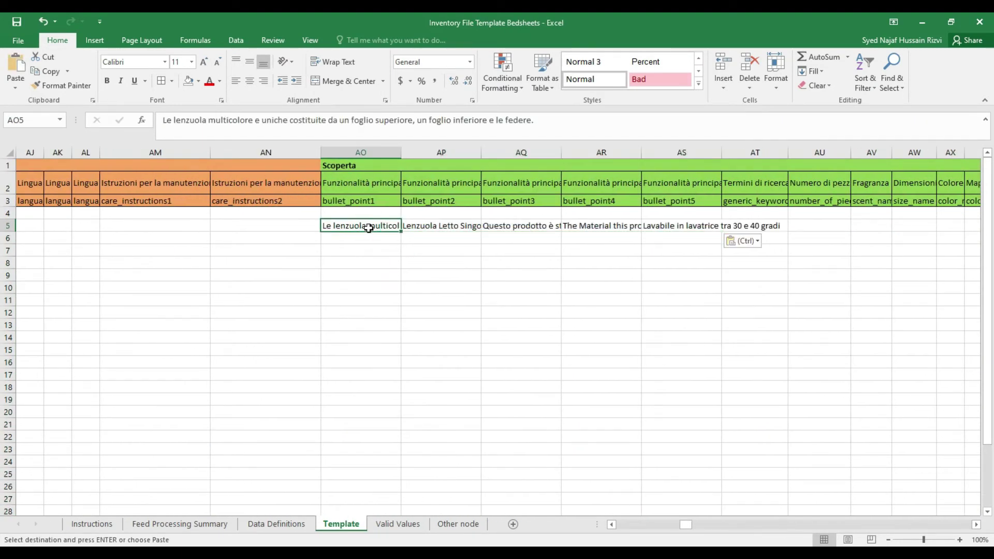
{"action": "left_click_drag", "start_coordinate": [366, 238], "coordinate": [363, 484]}
{"action": "key", "text": "ctrl+v"}
{"action": "scroll", "coordinate": [586, 325], "scroll_direction": "up", "scroll_amount": 2}
{"action": "left_click", "coordinate": [586, 325]}
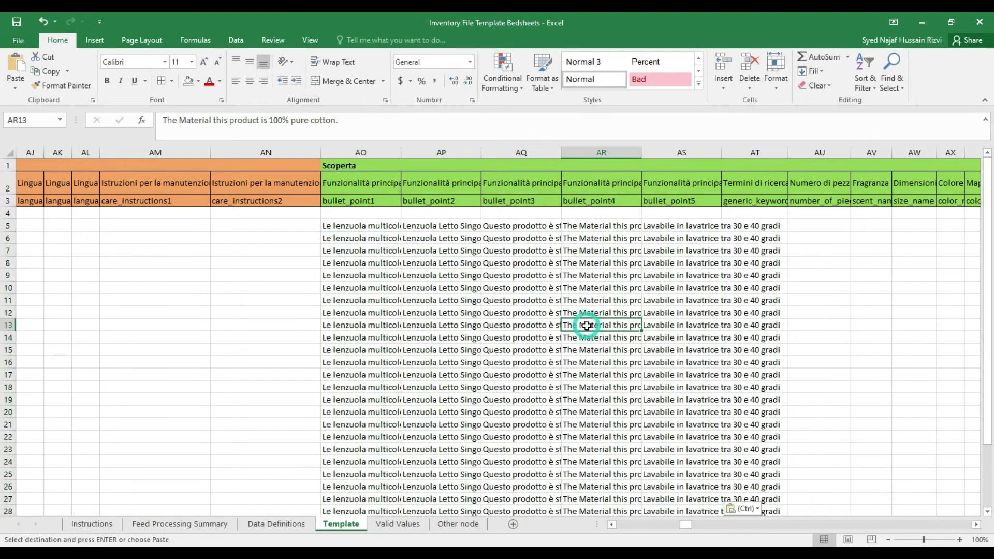
Step: Paste the repeating sizes Singolo, PIAZZA E MEZZA and MATRIMONIALE into the size_name column from AW5 to row 34
{"action": "left_click", "coordinate": [824, 225]}
{"action": "key", "text": "Right"}
{"action": "key", "text": "Right"}
{"action": "key", "text": "Right"}
{"action": "key", "text": "Right"}
{"action": "key", "text": "Right"}
{"action": "left_click_drag", "start_coordinate": [728, 200], "coordinate": [757, 200]}
{"action": "left_click_drag", "start_coordinate": [770, 154], "coordinate": [794, 155]}
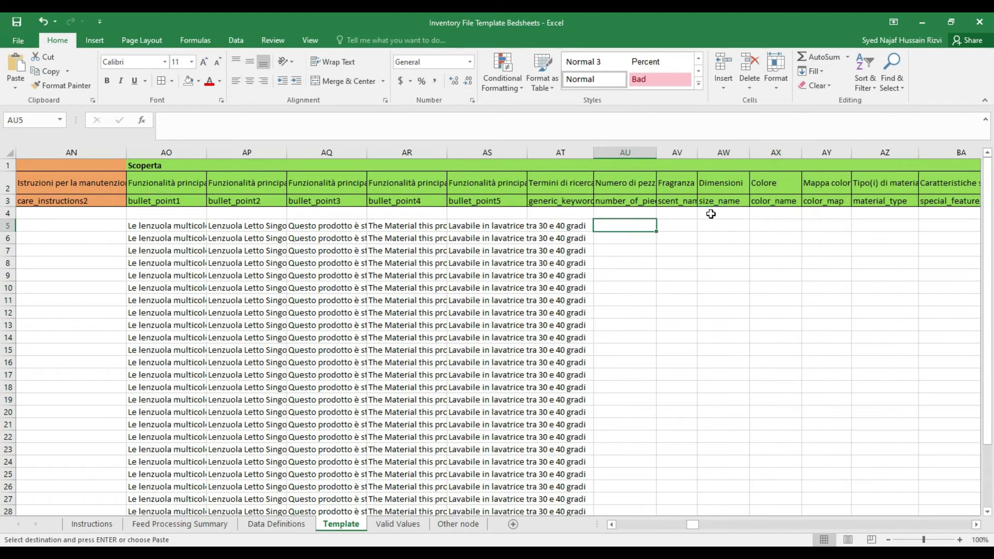
{"action": "left_click_drag", "start_coordinate": [717, 213], "coordinate": [756, 223]}
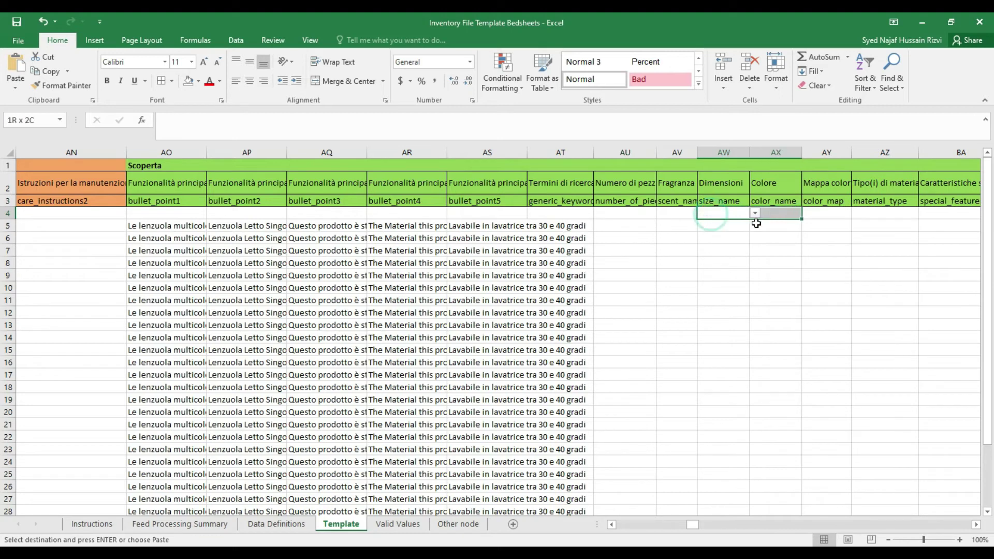
{"action": "left_click", "coordinate": [726, 228]}
{"action": "key", "text": "ctrl+v"}
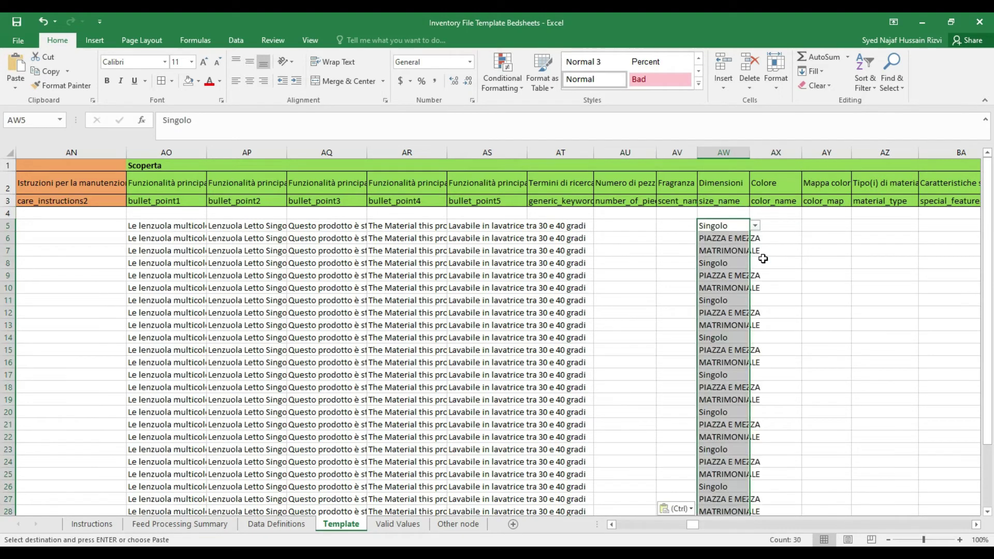
Step: Paste the color names starting with Multicolor Dots into the color_name column from AX5 and fit the size and color column widths
{"action": "left_click", "coordinate": [776, 225]}
{"action": "key", "text": "ctrl+v"}
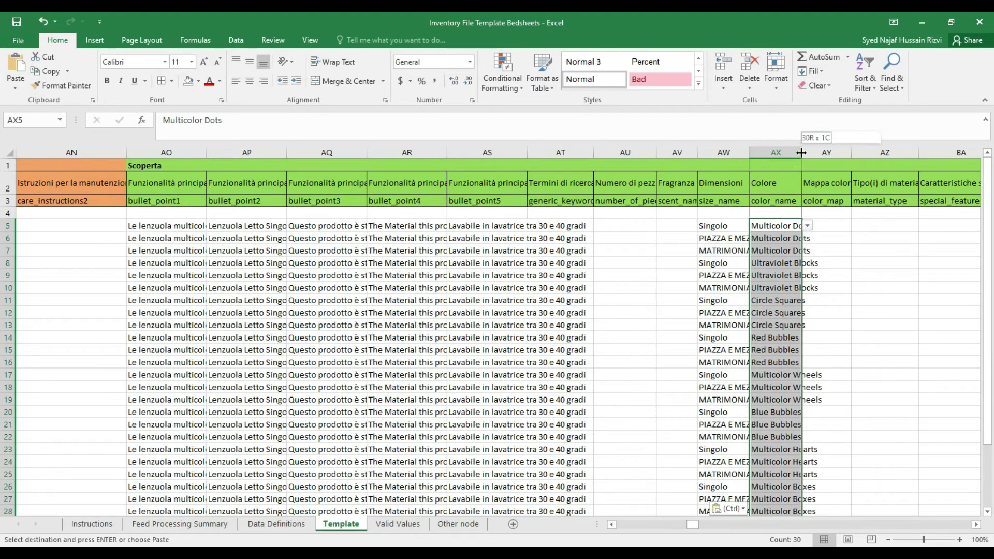
{"action": "double_click", "coordinate": [801, 153]}
{"action": "double_click", "coordinate": [750, 153]}
{"action": "left_click", "coordinate": [908, 305]}
{"action": "scroll", "coordinate": [883, 255], "scroll_direction": "down", "scroll_amount": 3}
{"action": "scroll", "coordinate": [881, 199], "scroll_direction": "up", "scroll_amount": 3}
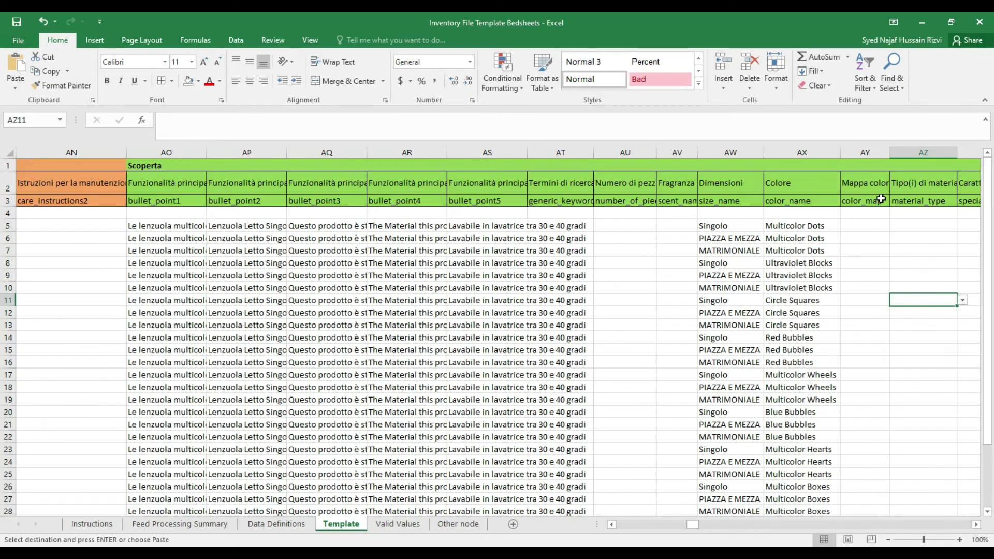
Step: Search the sheet for "batt" and fill the batteries_required column with NO from DM4 downward
{"action": "left_click", "coordinate": [866, 226]}
{"action": "key", "text": "Right"}
{"action": "key", "text": "ctrl+f"}
{"action": "type", "text": "batt"}
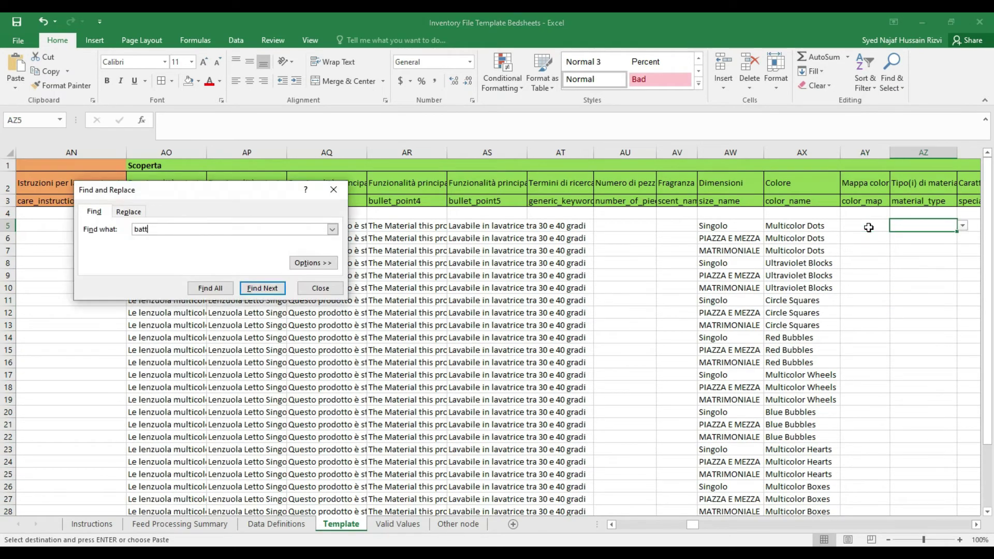
{"action": "key", "text": "Return"}
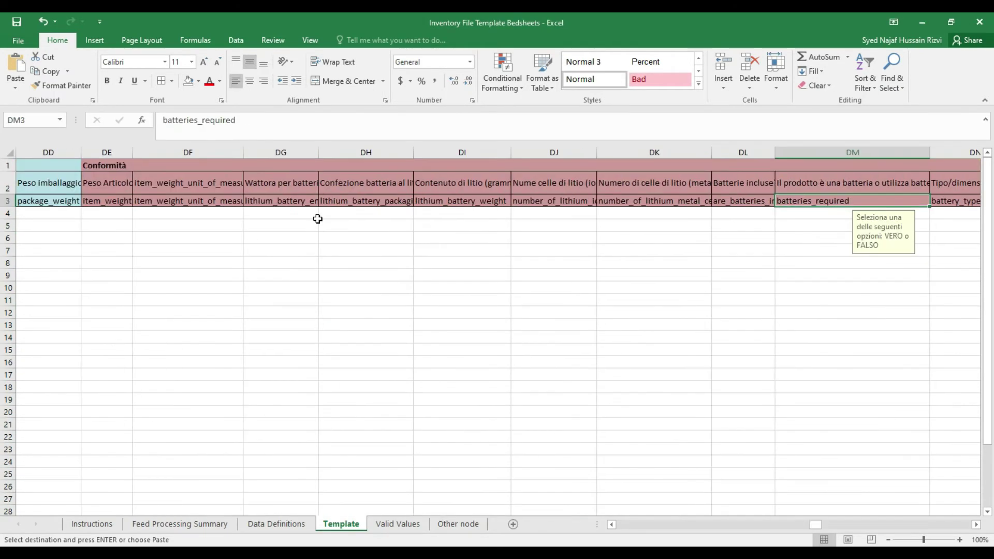
{"action": "key", "text": "Right"}
{"action": "key", "text": "Left"}
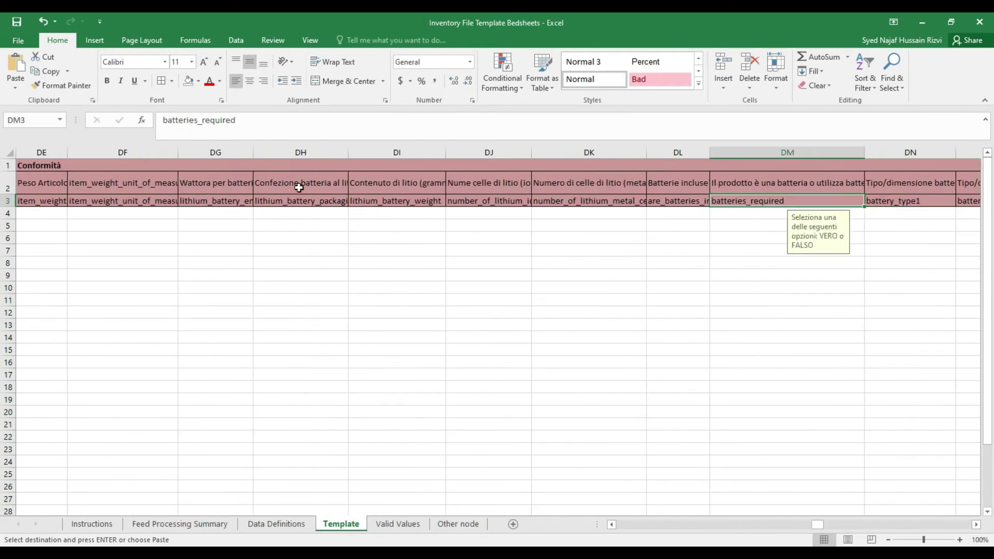
{"action": "left_click", "coordinate": [759, 214]}
{"action": "type", "text": "NO"}
{"action": "key", "text": "ctrl+Return"}
{"action": "key", "text": "ctrl+c"}
{"action": "left_click_drag", "start_coordinate": [771, 216], "coordinate": [779, 505]}
{"action": "key", "text": "Return"}
{"action": "key", "text": "ctrl+c"}
Step: Paste package length 24 and package weight unit KG into columns CV and CW from row 4 to 34
{"action": "left_click", "coordinate": [637, 233]}
{"action": "key", "text": "Left"}
{"action": "key", "text": "Left"}
{"action": "key", "text": "Left"}
{"action": "key", "text": "Left"}
{"action": "key", "text": "Left"}
{"action": "key", "text": "Left"}
{"action": "key", "text": "Left"}
{"action": "key", "text": "Left"}
{"action": "key", "text": "Left"}
{"action": "key", "text": "Left"}
{"action": "key", "text": "Left"}
{"action": "key", "text": "Left"}
{"action": "key", "text": "Left"}
{"action": "key", "text": "Left"}
{"action": "key", "text": "Left"}
{"action": "key", "text": "Left"}
{"action": "key", "text": "Left"}
{"action": "key", "text": "Left"}
{"action": "key", "text": "Left"}
{"action": "key", "text": "Left"}
{"action": "key", "text": "Up"}
{"action": "key", "text": "Right"}
{"action": "key", "text": "Right"}
{"action": "key", "text": "Right"}
{"action": "key", "text": "Right"}
{"action": "key", "text": "Right"}
{"action": "key", "text": "Right"}
{"action": "key", "text": "Right"}
{"action": "key", "text": "Right"}
{"action": "key", "text": "Right"}
{"action": "key", "text": "Right"}
{"action": "key", "text": "Right"}
{"action": "key", "text": "Right"}
{"action": "key", "text": "Right"}
{"action": "key", "text": "Right"}
{"action": "key", "text": "Right"}
{"action": "key", "text": "Right"}
{"action": "key", "text": "Right"}
{"action": "key", "text": "Right"}
{"action": "left_click", "coordinate": [62, 214]}
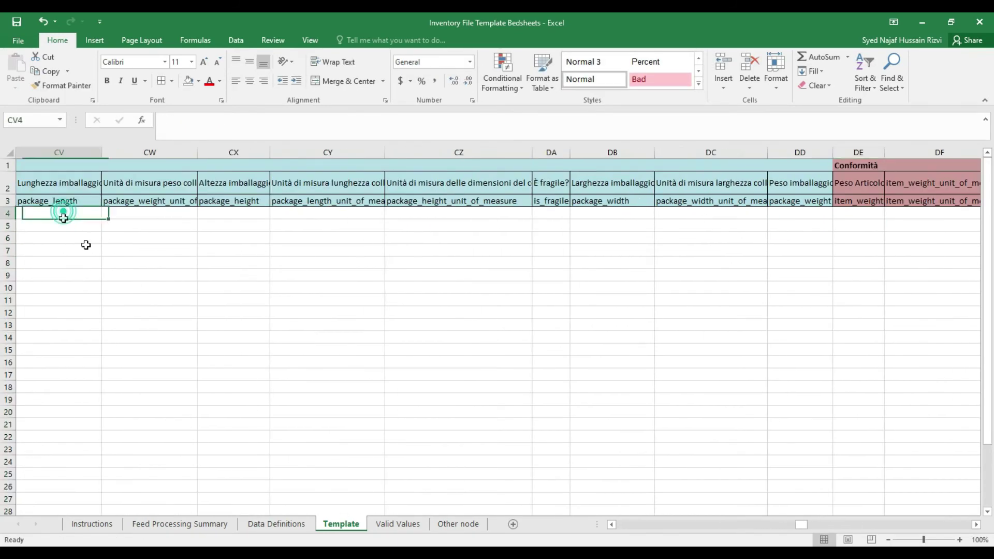
{"action": "scroll", "coordinate": [86, 244], "scroll_direction": "left", "scroll_amount": 2}
{"action": "key", "text": "ctrl+v"}
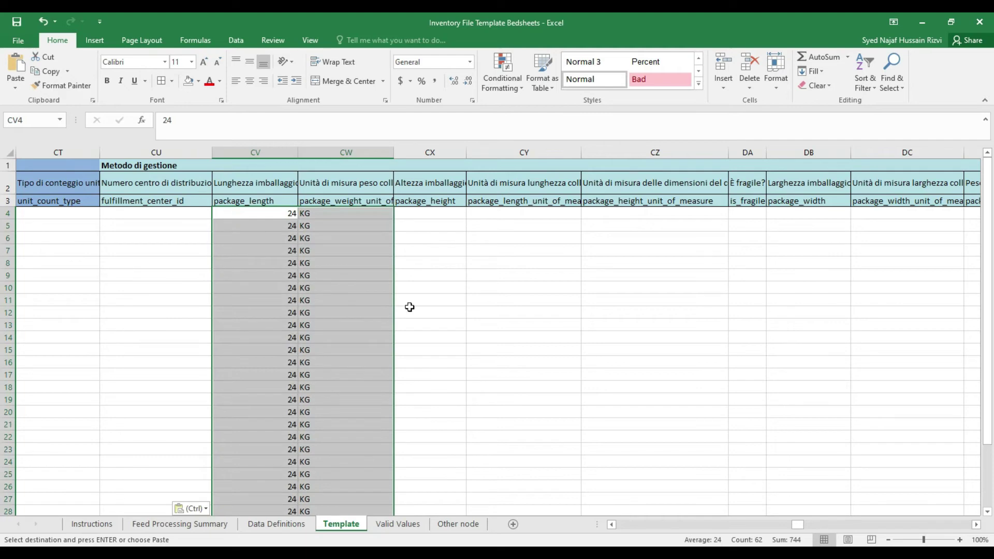
Step: Paste package height 25 and width 7, with CM for the length, height and width units, into columns CX to DC from row 4
{"action": "left_click", "coordinate": [255, 213]}
{"action": "left_click", "coordinate": [435, 214]}
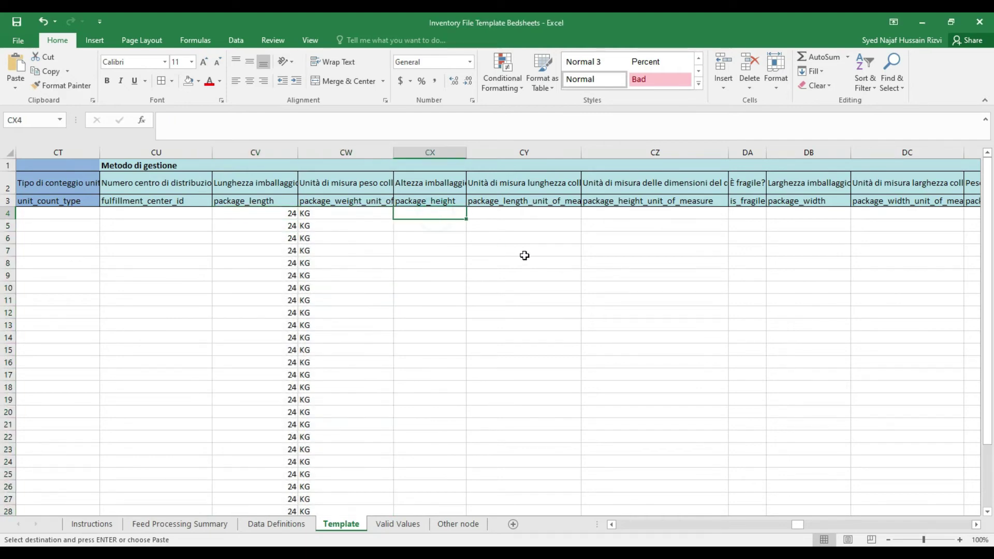
{"action": "key", "text": "ctrl+v"}
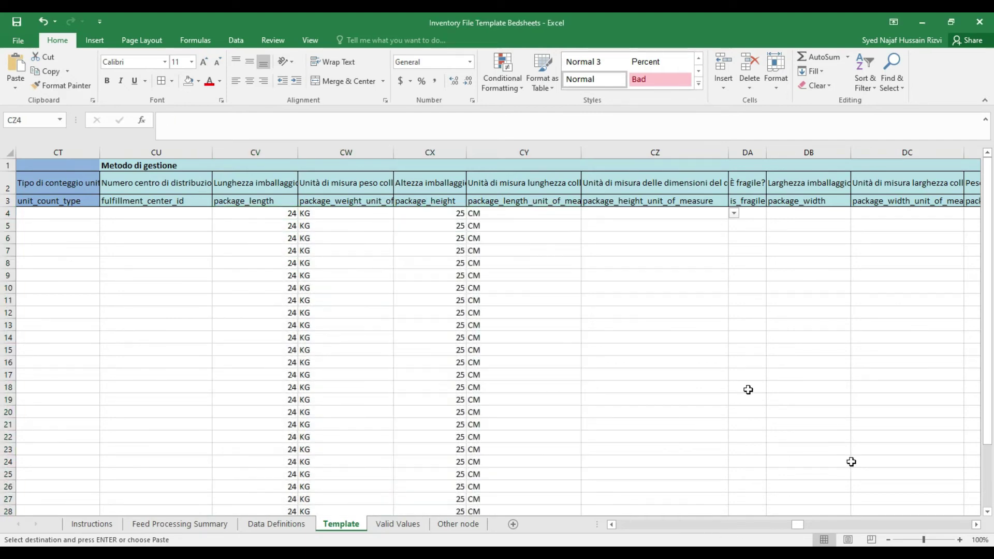
{"action": "left_click", "coordinate": [609, 214]}
{"action": "key", "text": "ctrl+v"}
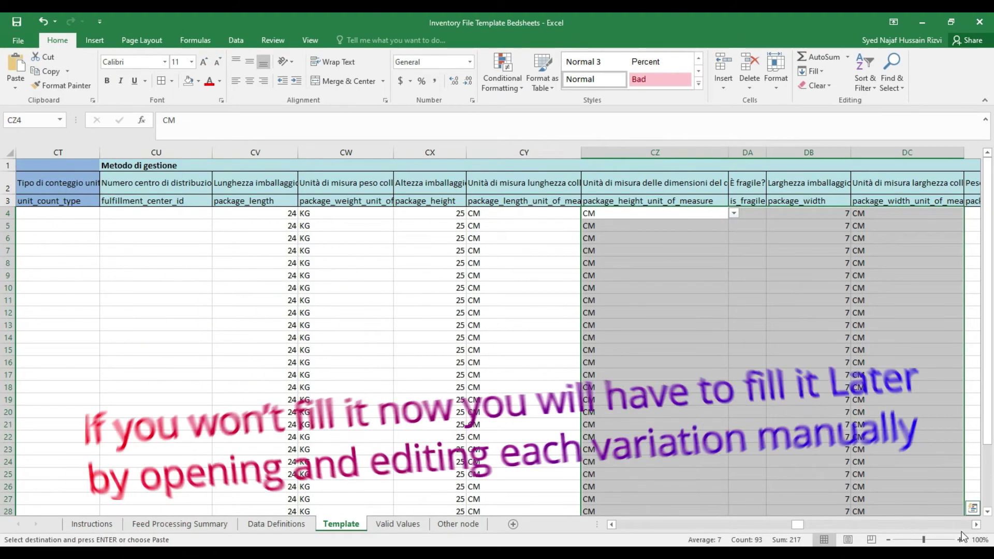
Step: Paste the package weight 0.9 into column DD from row 4 to 34
{"action": "scroll", "coordinate": [692, 304], "scroll_direction": "right", "scroll_amount": 2}
{"action": "left_click", "coordinate": [627, 213]}
{"action": "key", "text": "ctrl+v"}
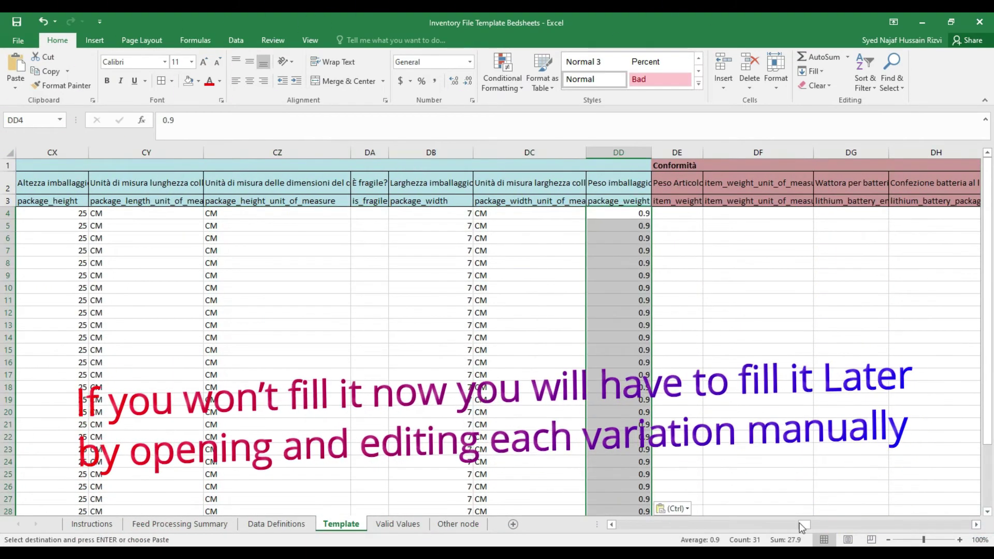
{"action": "left_click", "coordinate": [757, 474]}
Step: Review the filled package dimension and weight columns from package_length to package_weight, selecting their cells from row 4
{"action": "scroll", "coordinate": [757, 474], "scroll_direction": "left", "scroll_amount": 2}
{"action": "scroll", "coordinate": [727, 211], "scroll_direction": "right", "scroll_amount": 2}
{"action": "left_click_drag", "start_coordinate": [727, 212], "coordinate": [383, 212]}
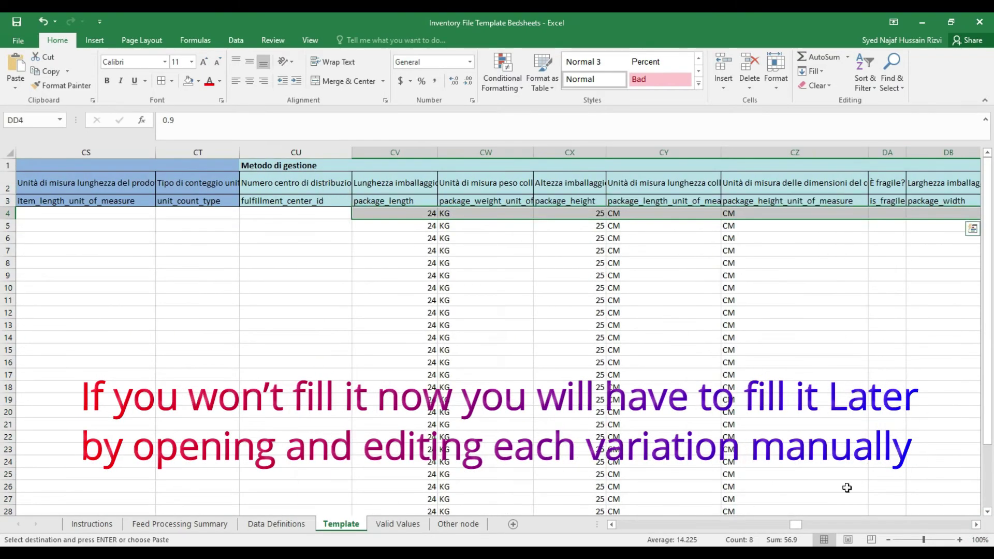
{"action": "left_click_drag", "start_coordinate": [797, 524], "coordinate": [801, 525]}
{"action": "key", "text": "shift+Down"}
{"action": "key", "text": "shift+Down"}
{"action": "key", "text": "shift+Down"}
{"action": "key", "text": "shift+Down"}
{"action": "key", "text": "shift+Down"}
{"action": "key", "text": "shift+Down"}
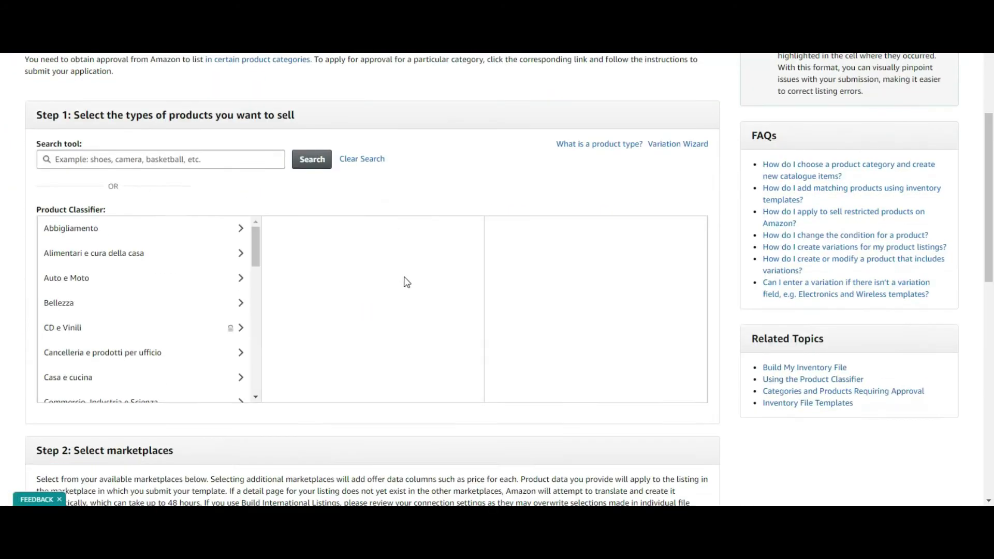
Step: In Seller Central's inventory file upload, choose the amzn1.tortuga Excel workbook with file type Inventory Files for Specific Categories
{"action": "left_click", "coordinate": [211, 118]}
{"action": "left_click", "coordinate": [290, 292]}
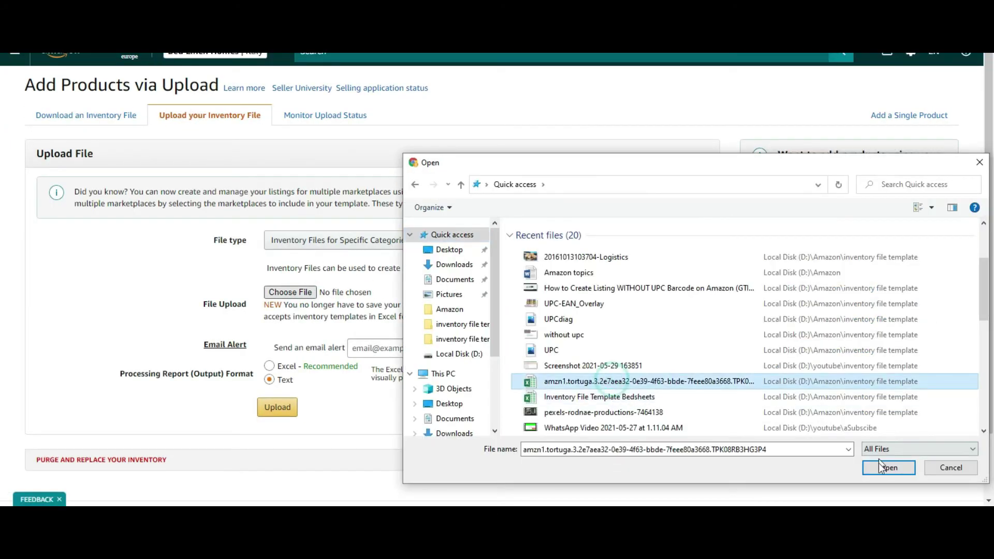
{"action": "left_click", "coordinate": [880, 465]}
{"action": "left_click", "coordinate": [350, 240]}
{"action": "left_click", "coordinate": [257, 247]}
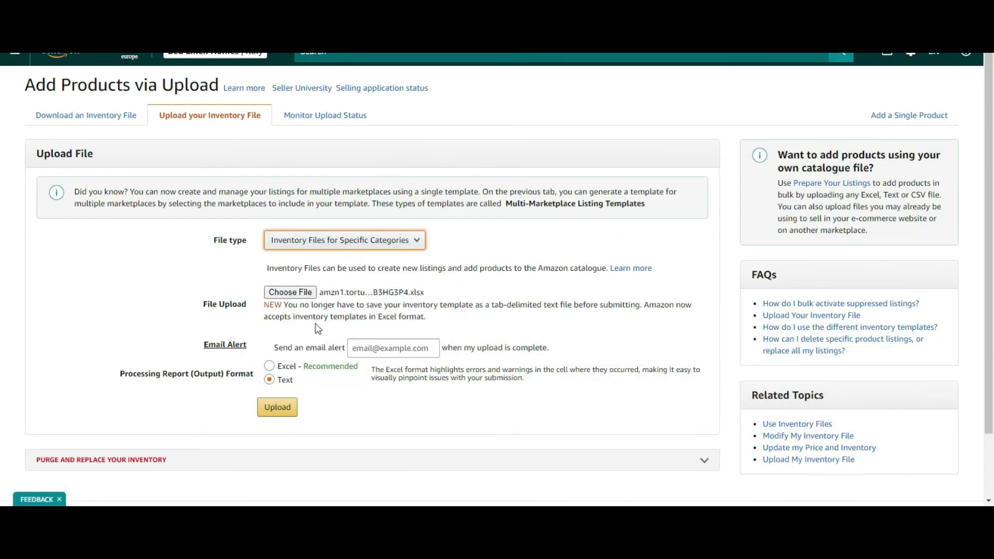
Step: Check the inventory file upload status and review the listed bedsheet variations in Manage Inventory
{"action": "left_click", "coordinate": [337, 118]}
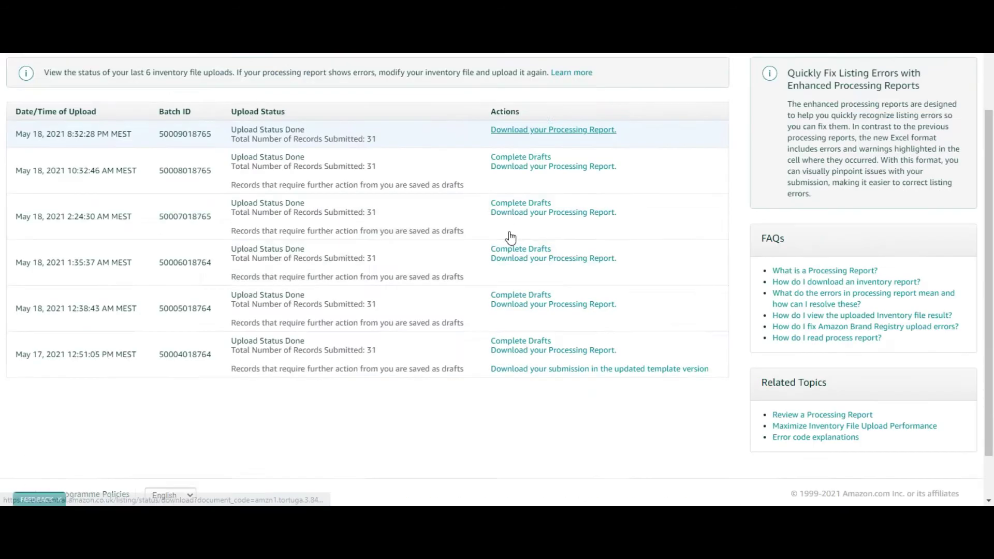
{"action": "left_click", "coordinate": [15, 52]}
{"action": "mouse_move", "coordinate": [54, 111]}
{"action": "left_click", "coordinate": [195, 106]}
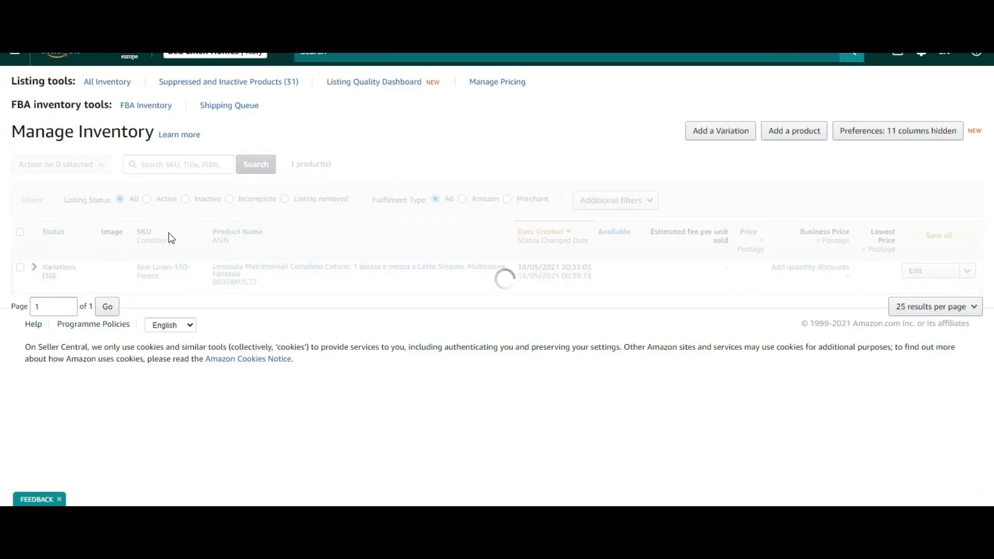
{"action": "scroll", "coordinate": [290, 254], "scroll_direction": "down", "scroll_amount": 3}
{"action": "scroll", "coordinate": [288, 250], "scroll_direction": "down", "scroll_amount": 14}
{"action": "scroll", "coordinate": [307, 270], "scroll_direction": "up", "scroll_amount": 20}
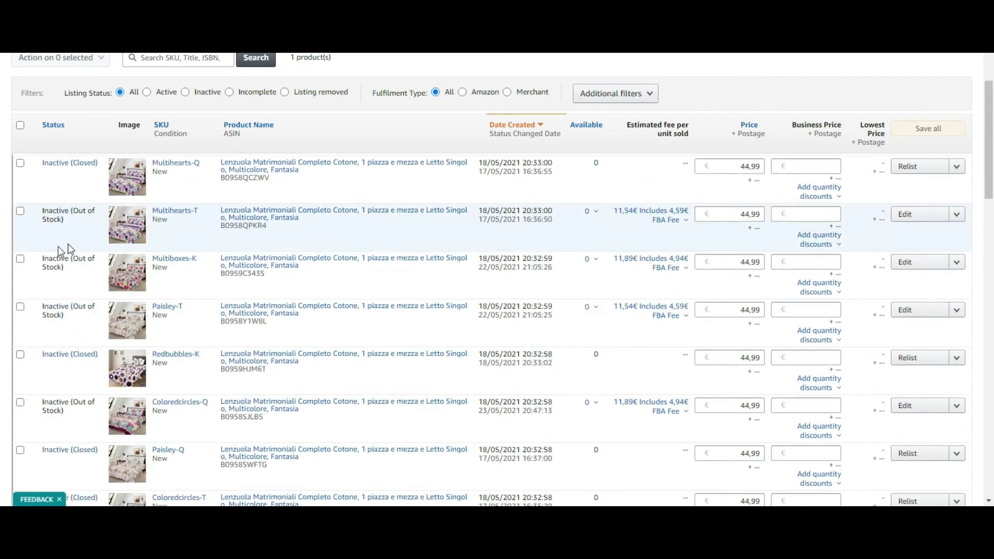